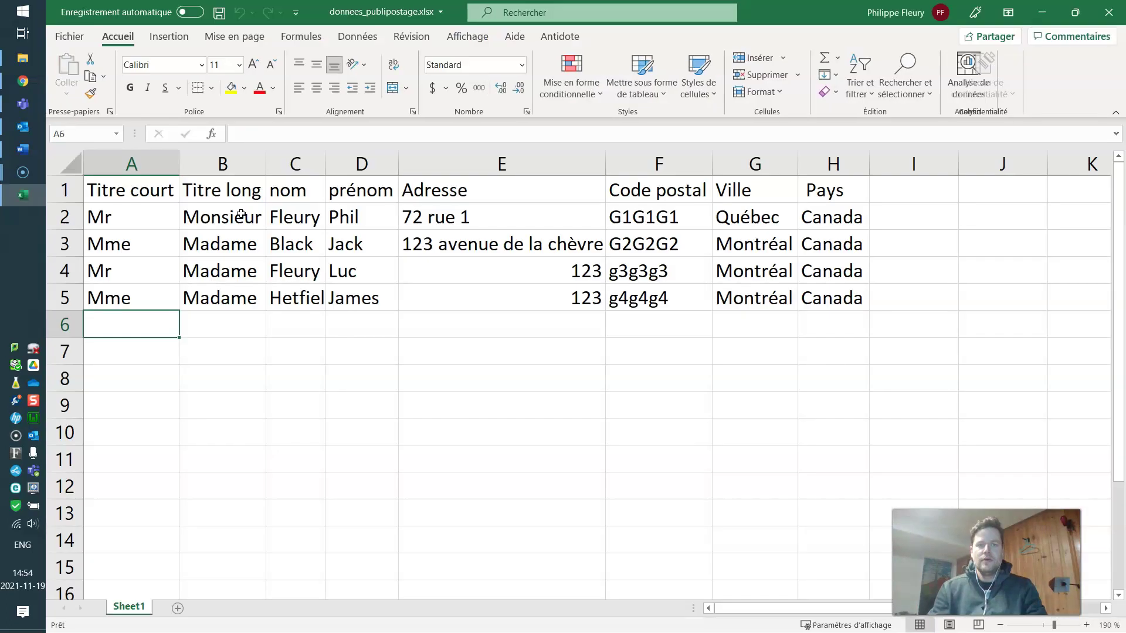
Examine the header row of the mailing data, from Titre court through Adresse, and the first recipient's short title.
click(144, 191)
click(75, 193)
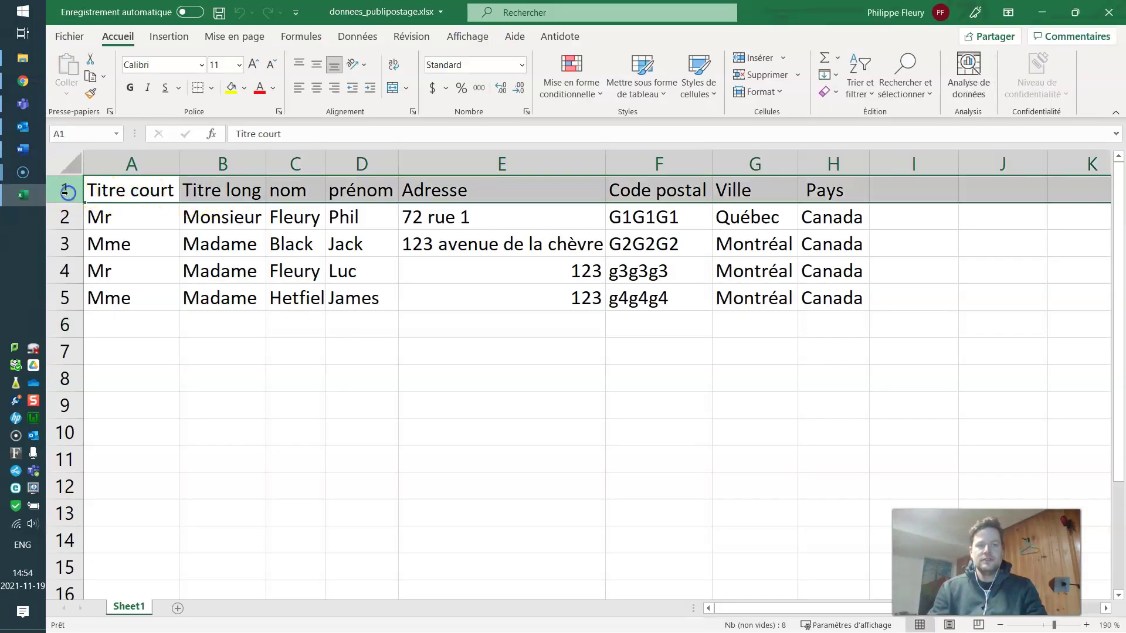
click(226, 191)
click(295, 189)
click(365, 189)
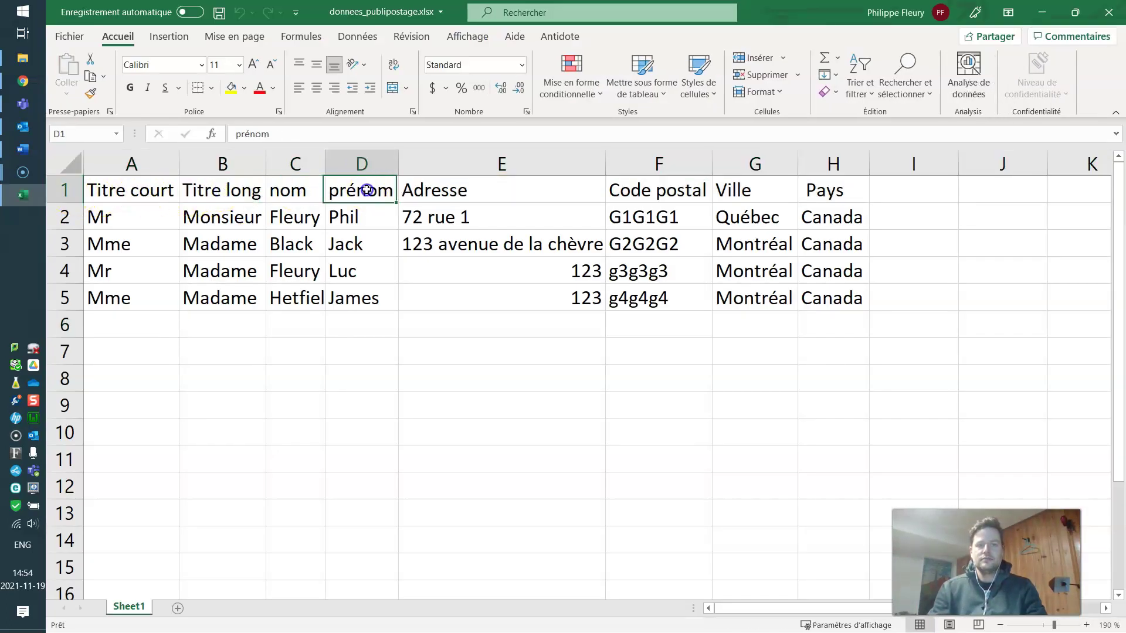
click(435, 189)
click(155, 217)
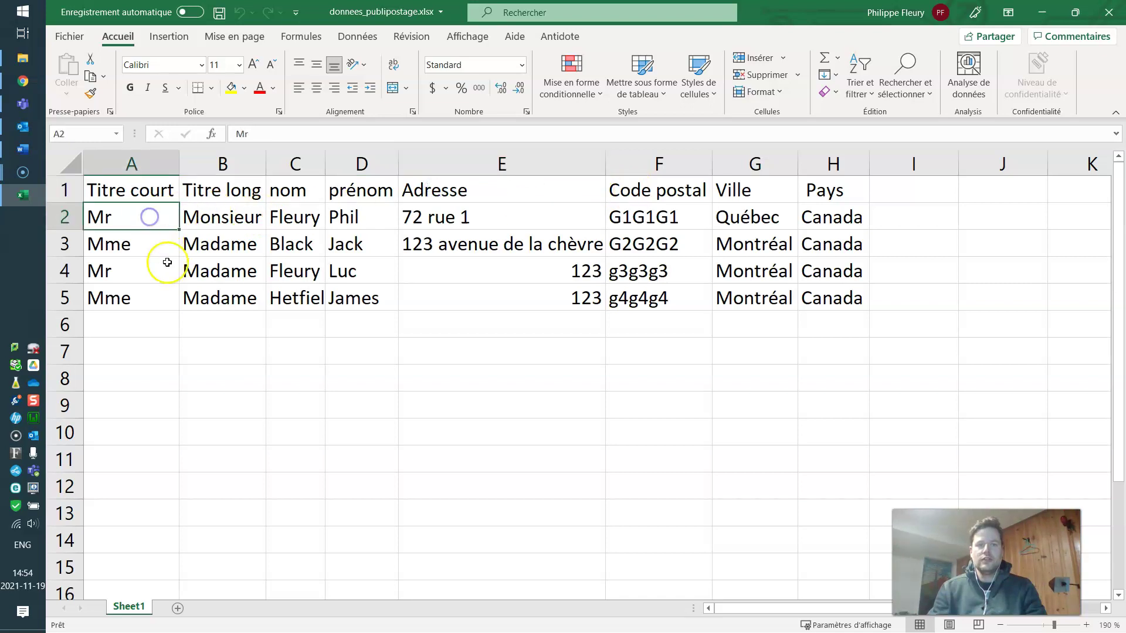
Widen the nom column to fit its entries and review the recipients' first names and the Ville, Pays and Titre court headings.
drag(328, 160, 343, 160)
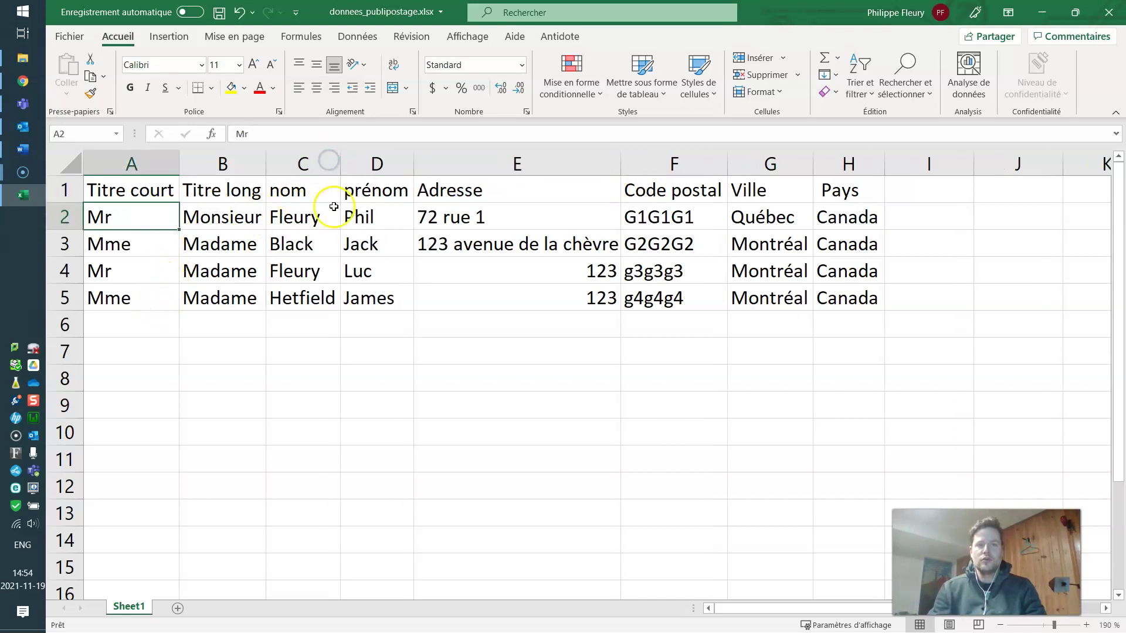
click(360, 248)
click(359, 267)
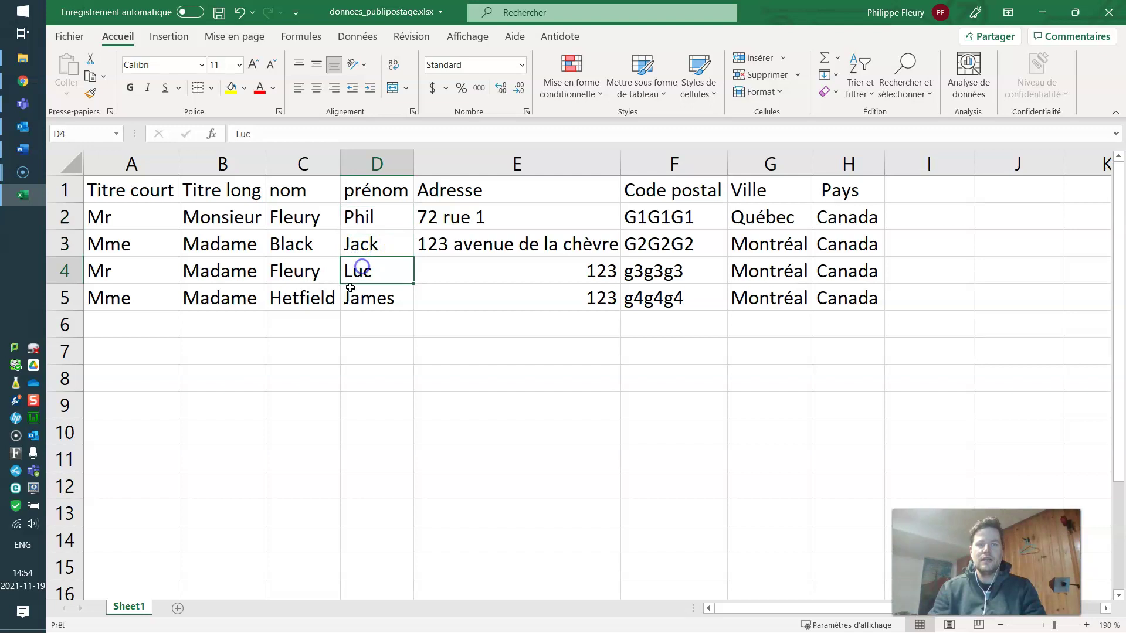
click(363, 299)
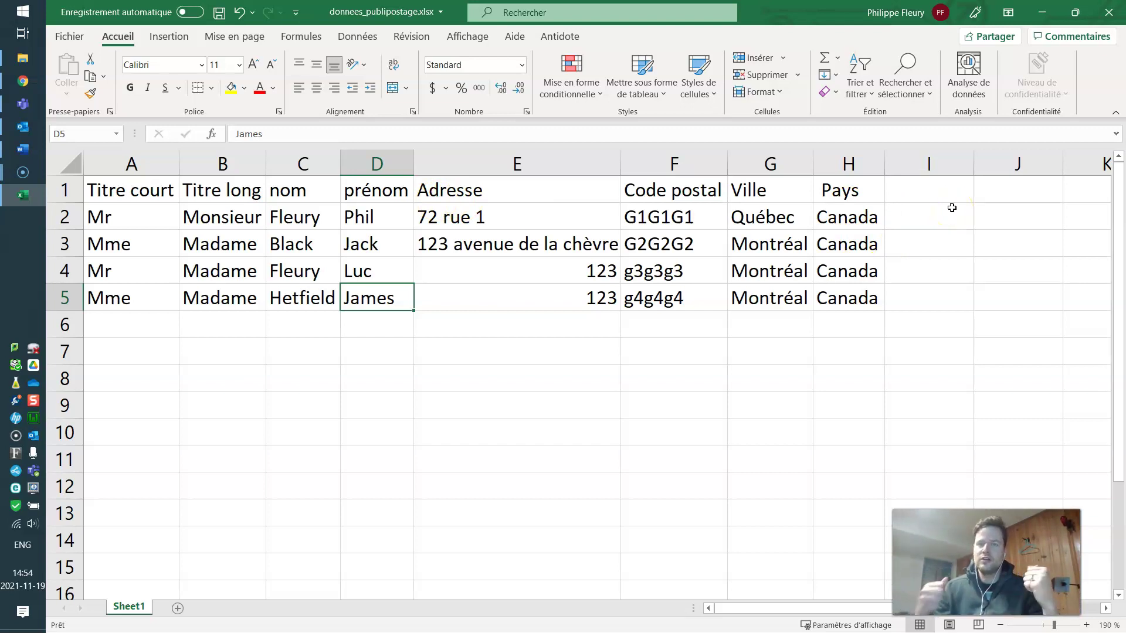
click(704, 194)
click(740, 188)
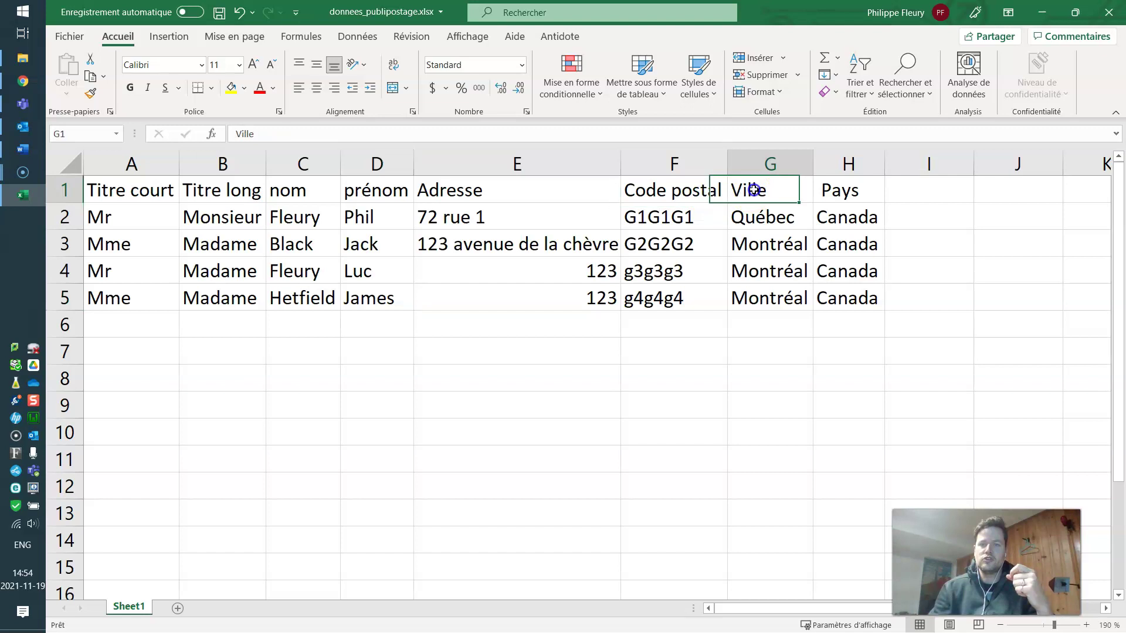
click(828, 189)
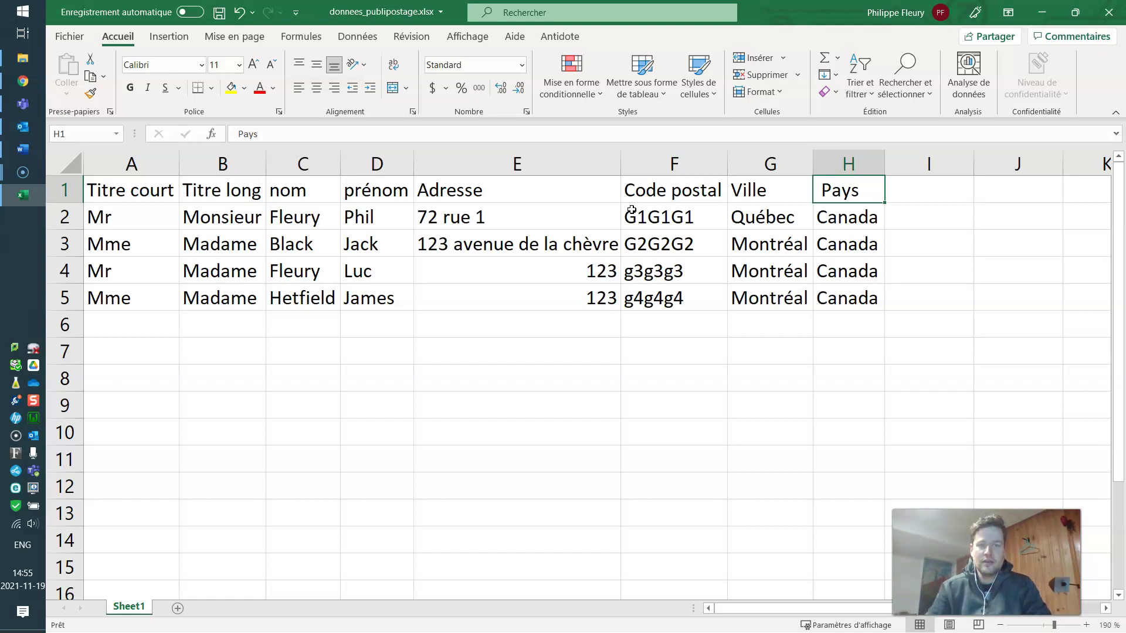
click(109, 192)
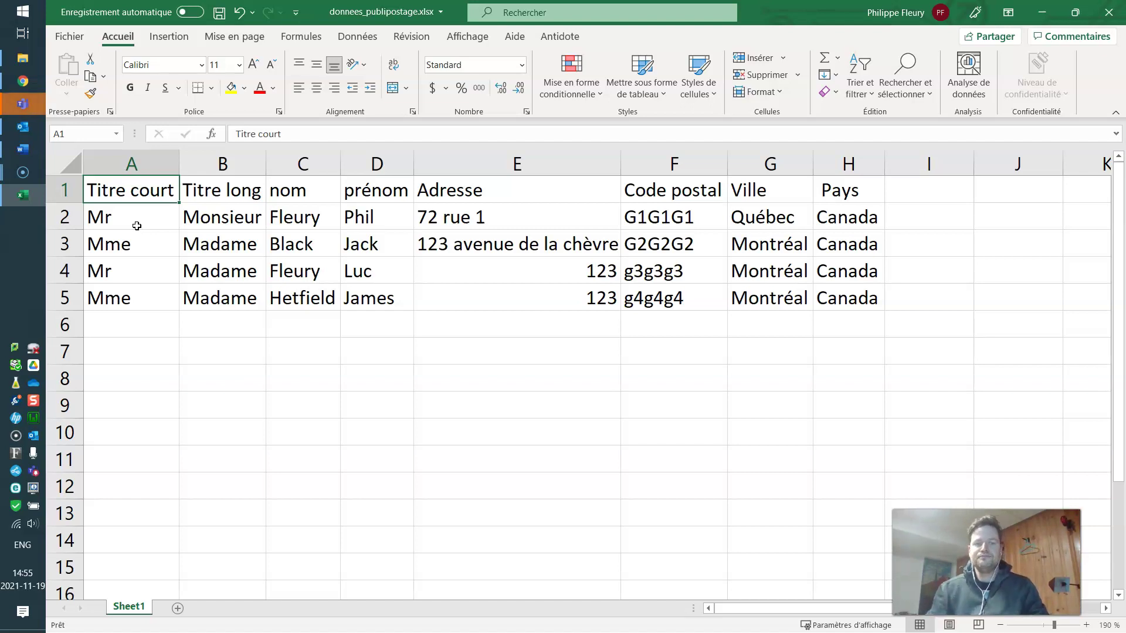
Close the donnees_publipostage.xlsx workbook without saving the changes.
click(1117, 15)
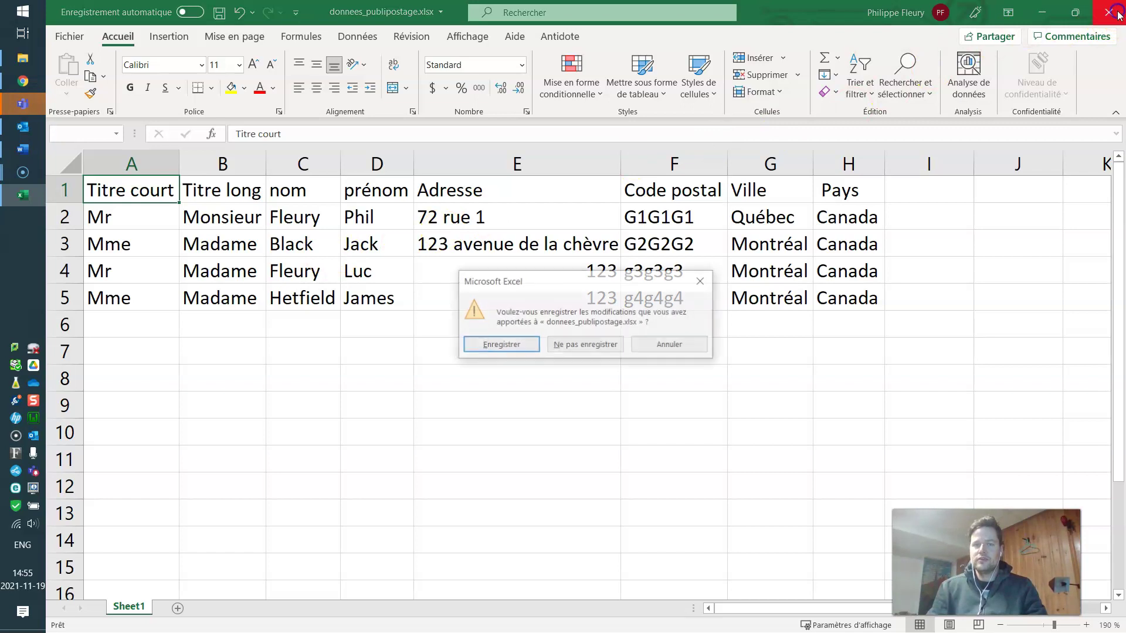
click(573, 347)
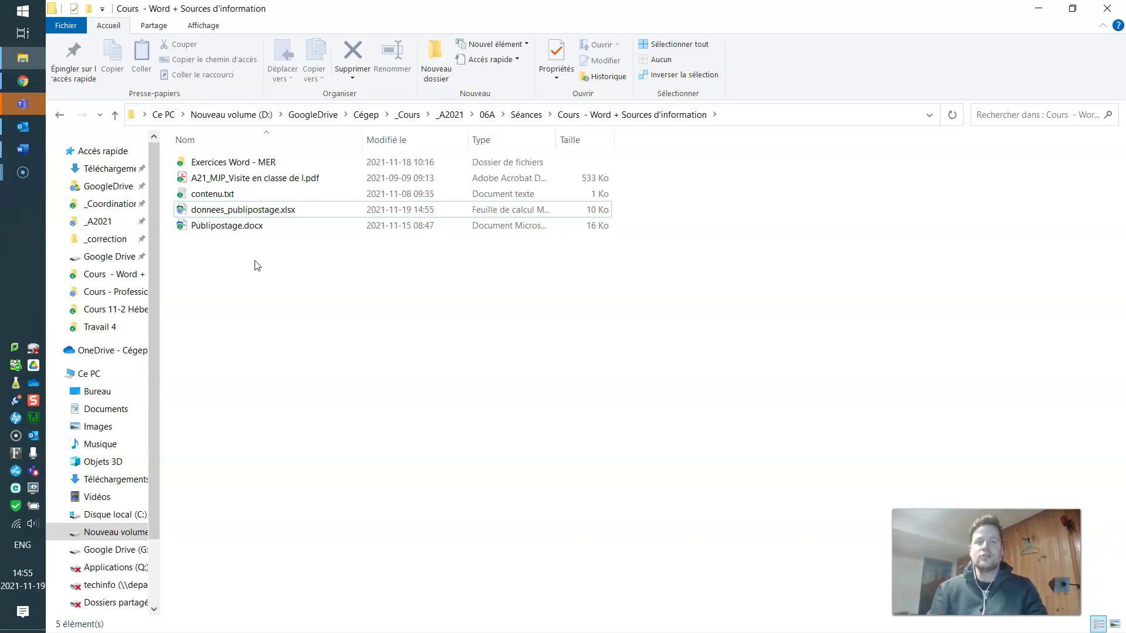
double_click(233, 226)
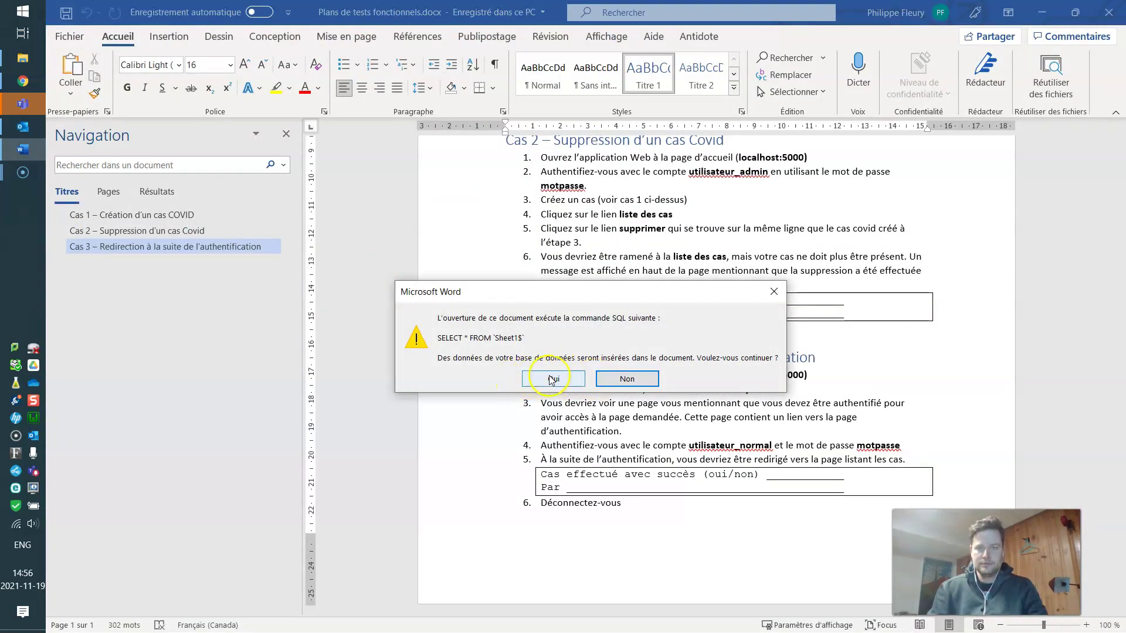
click(553, 380)
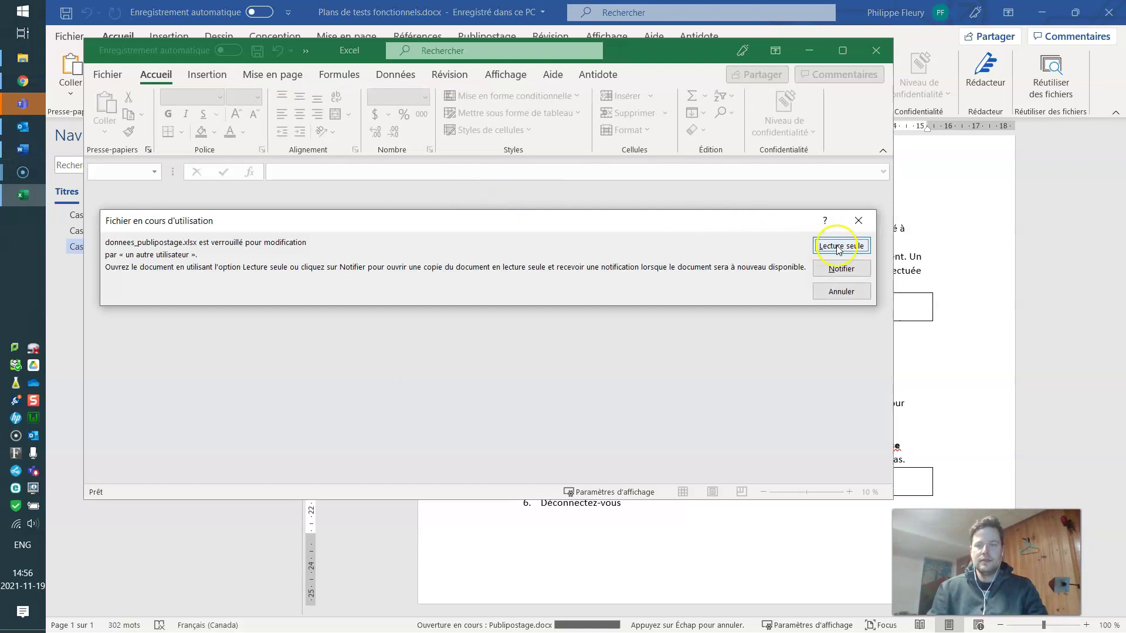
click(841, 291)
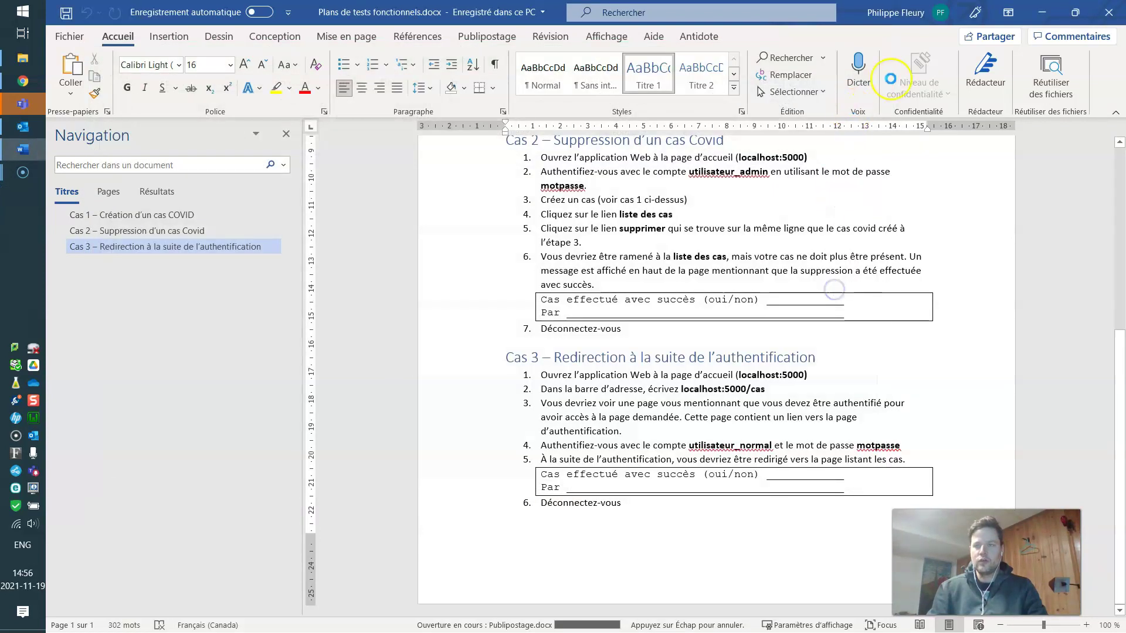
key(alt+Tab)
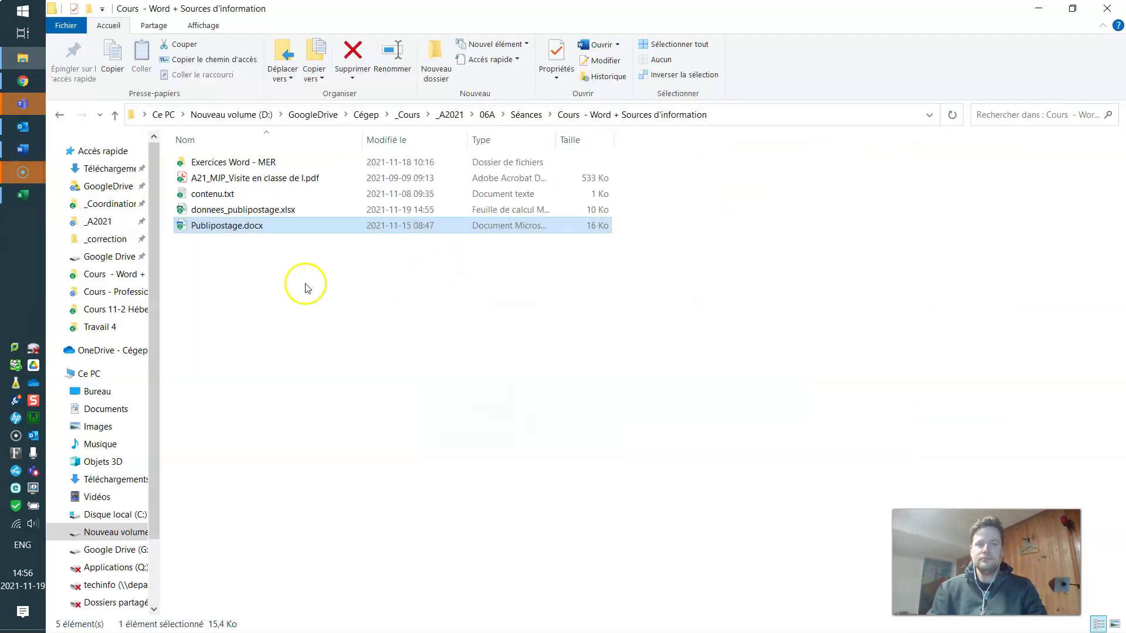
Create a new Word document named test in the course folder and open it in Word.
right_click(233, 267)
mouse_move(314, 564)
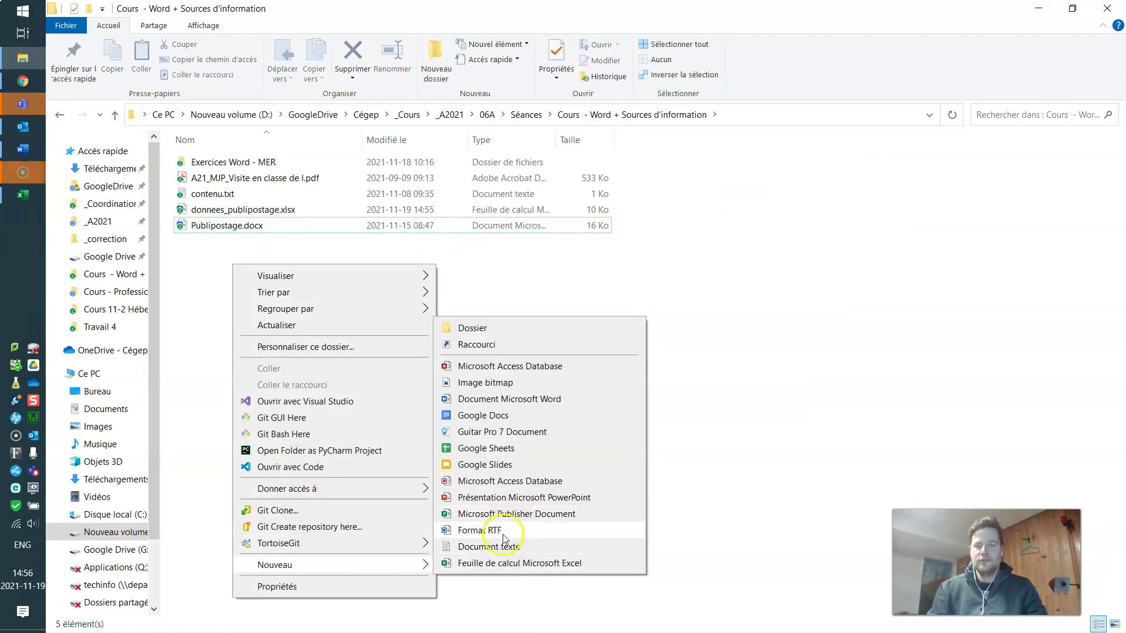
click(519, 401)
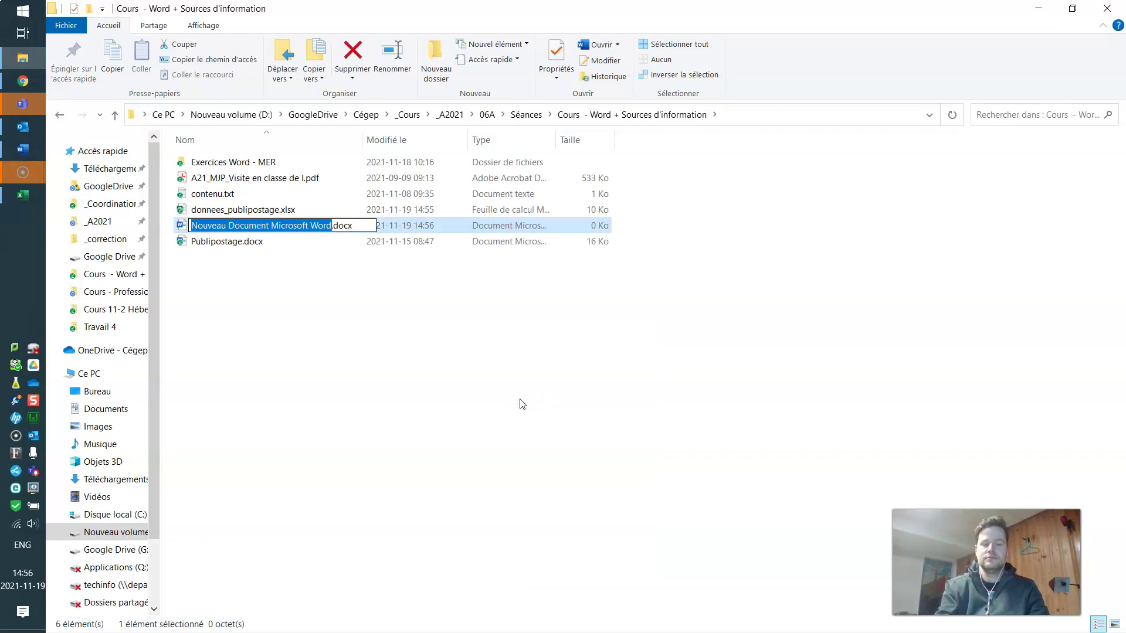
text(test)
key(Return)
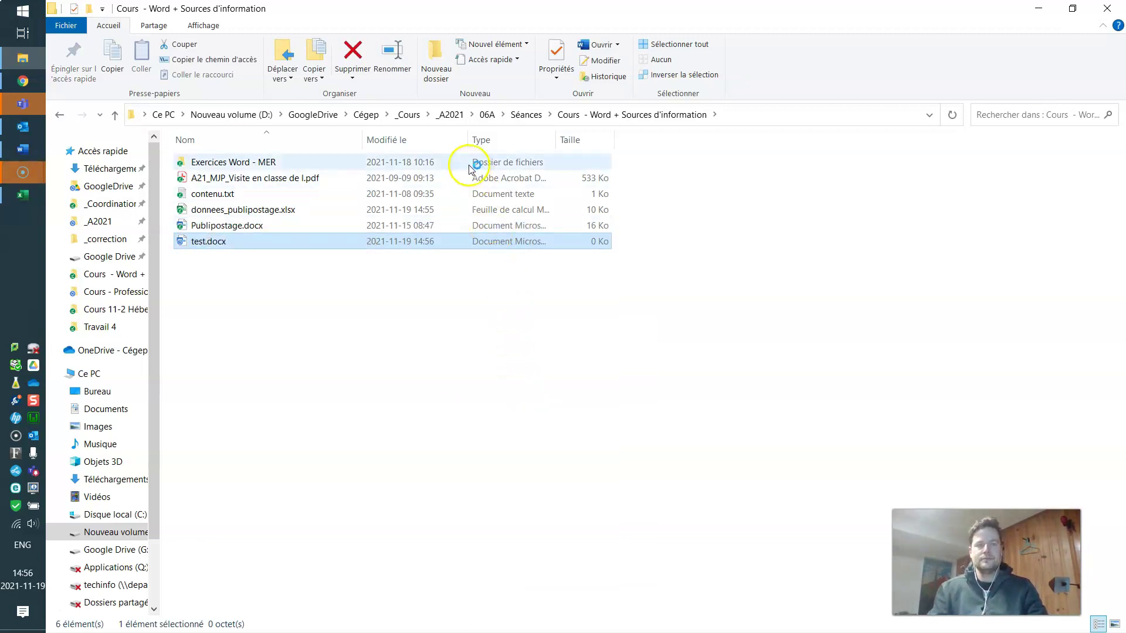
key(Return)
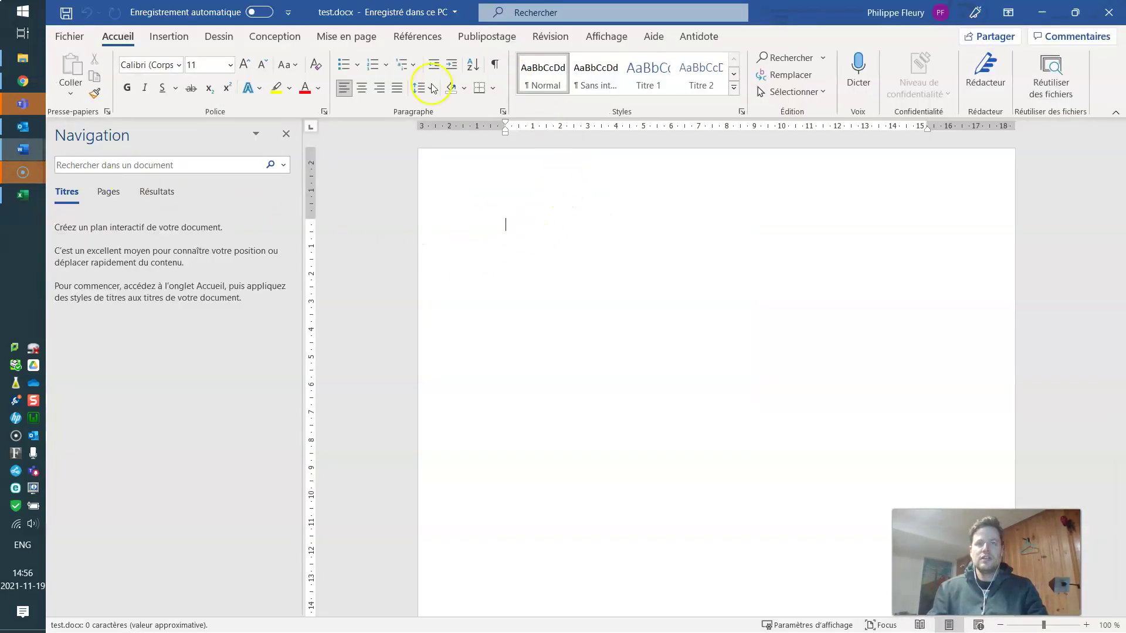
Close the navigation pane, show the mailing tools and write a "Bonjour Mr" greeting with the recipient's surname, followed by the line "S'il vous …".
click(287, 134)
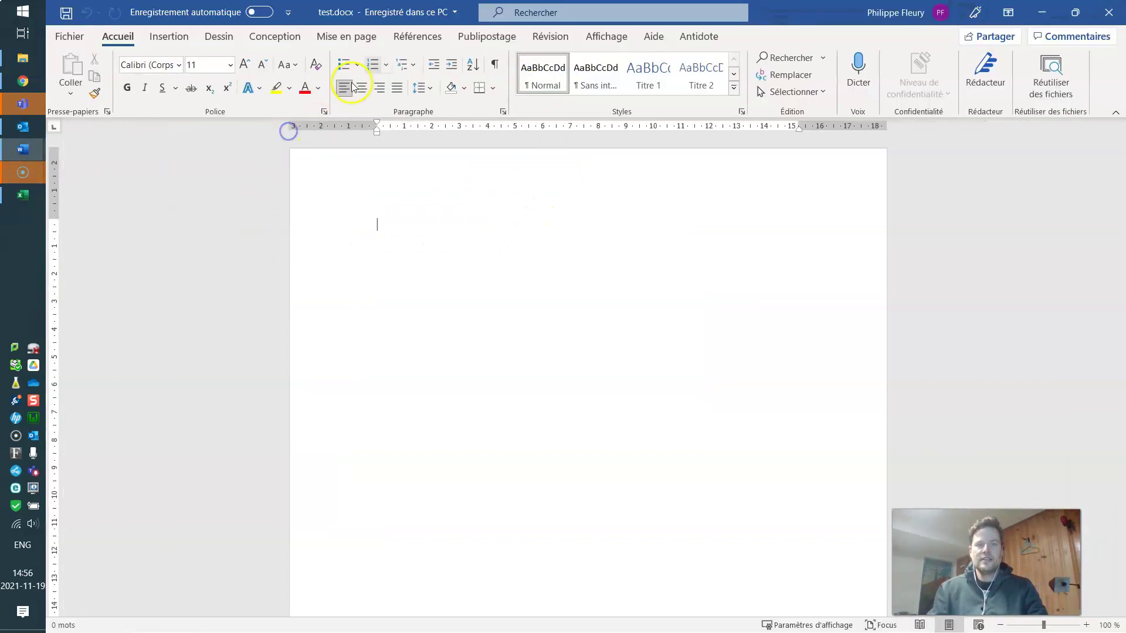
click(479, 41)
click(502, 240)
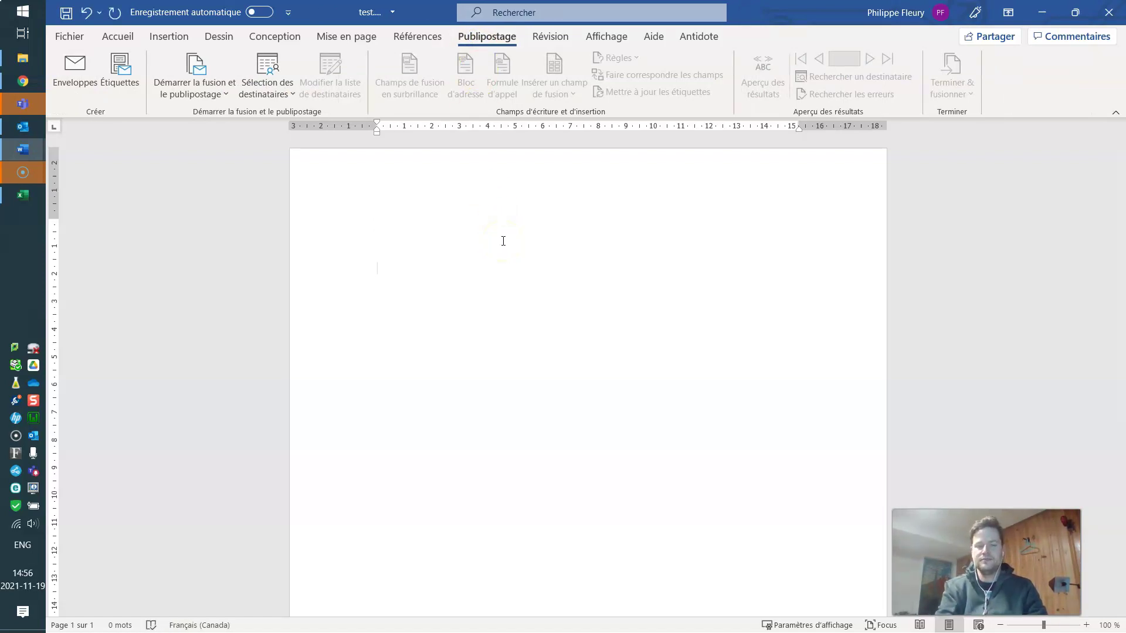
text(Bon)
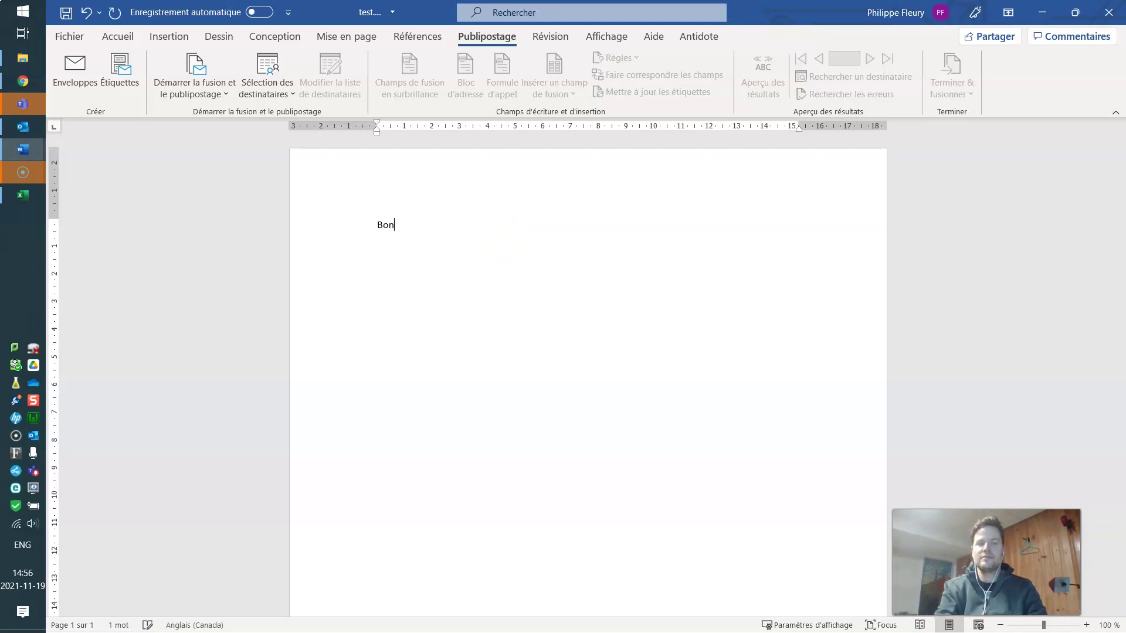
text(jour Mr Fleury,)
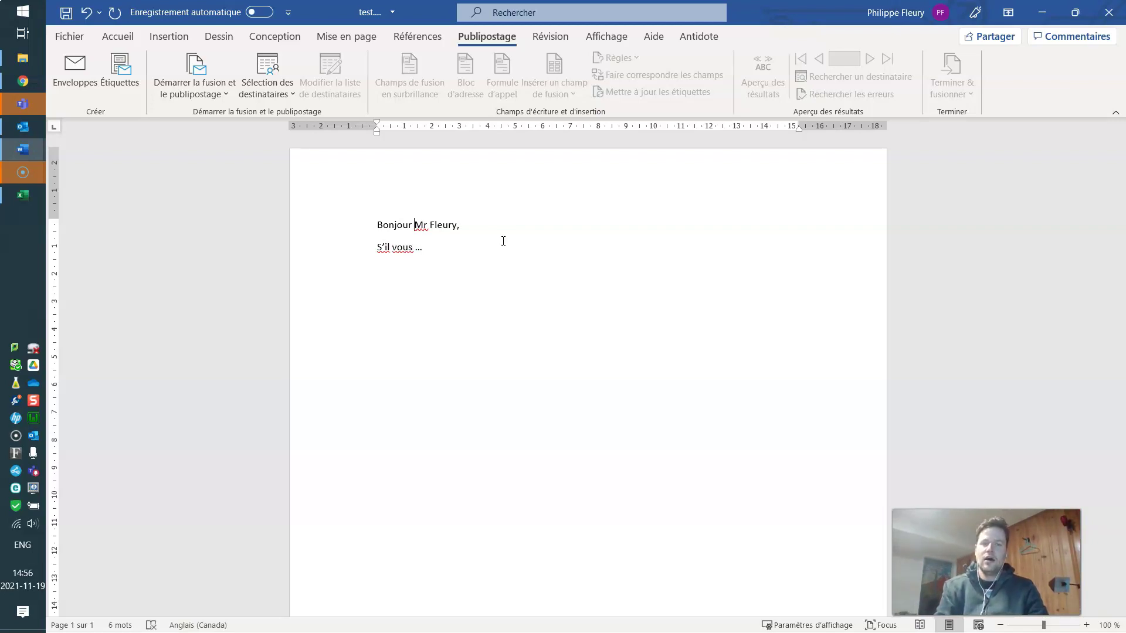
Above the greeting, add an "Adresse de Mr" line with the recipient's surname and "Adresse retour" on the right side of the next line.
key(Home)
key(Return)
key(Up)
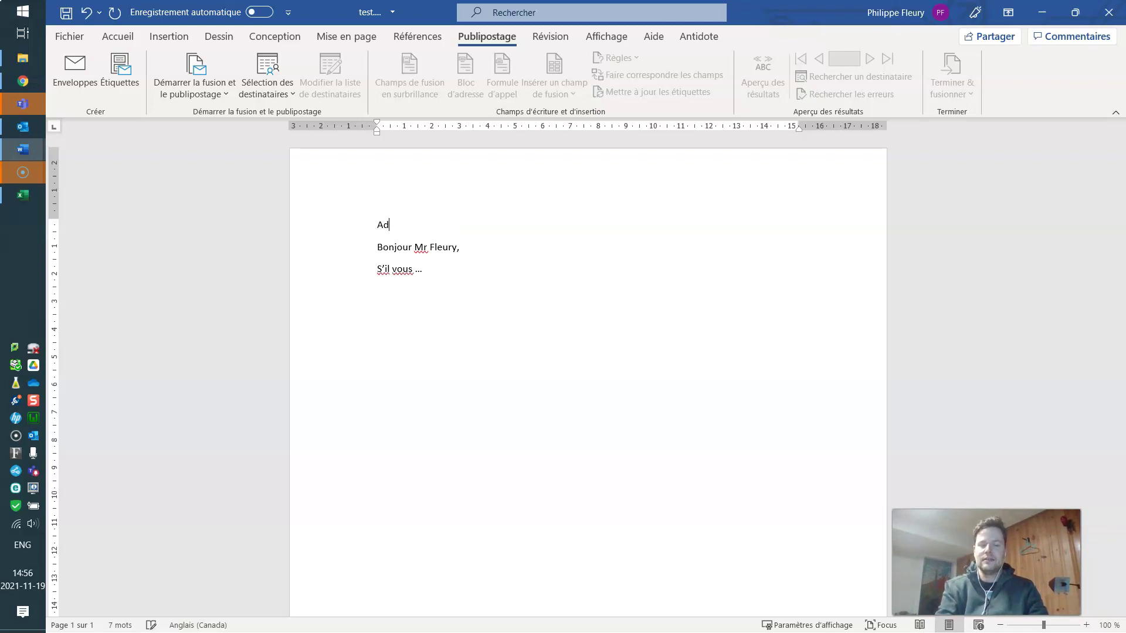
text(Adresse de m)
key(BackSpace)
text(Mr)
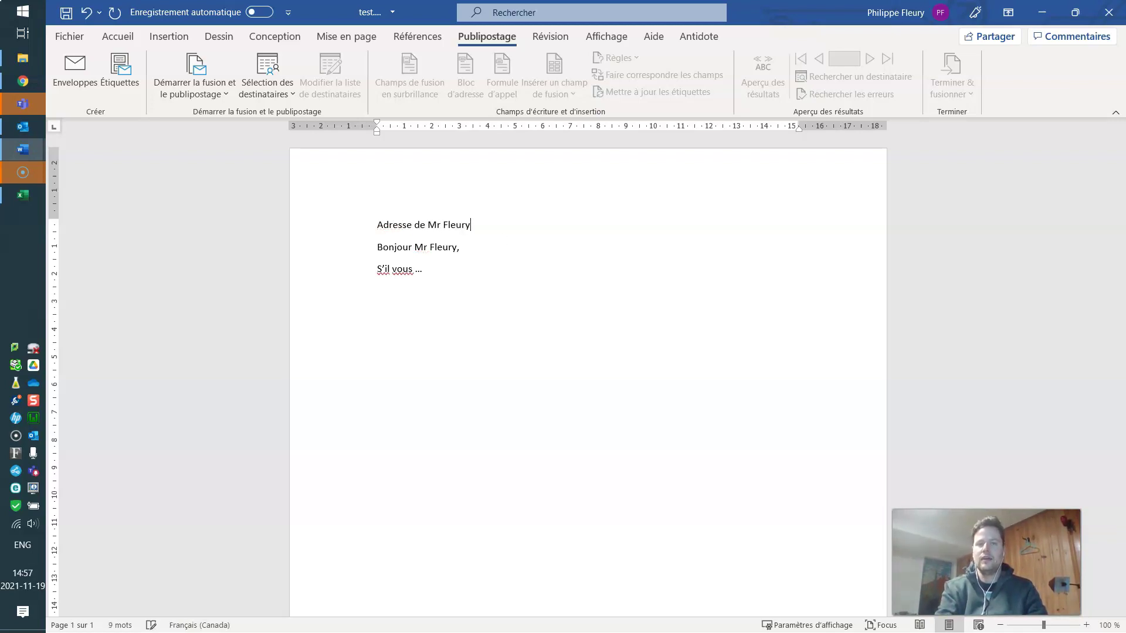
text( Fleury)
key(Return)
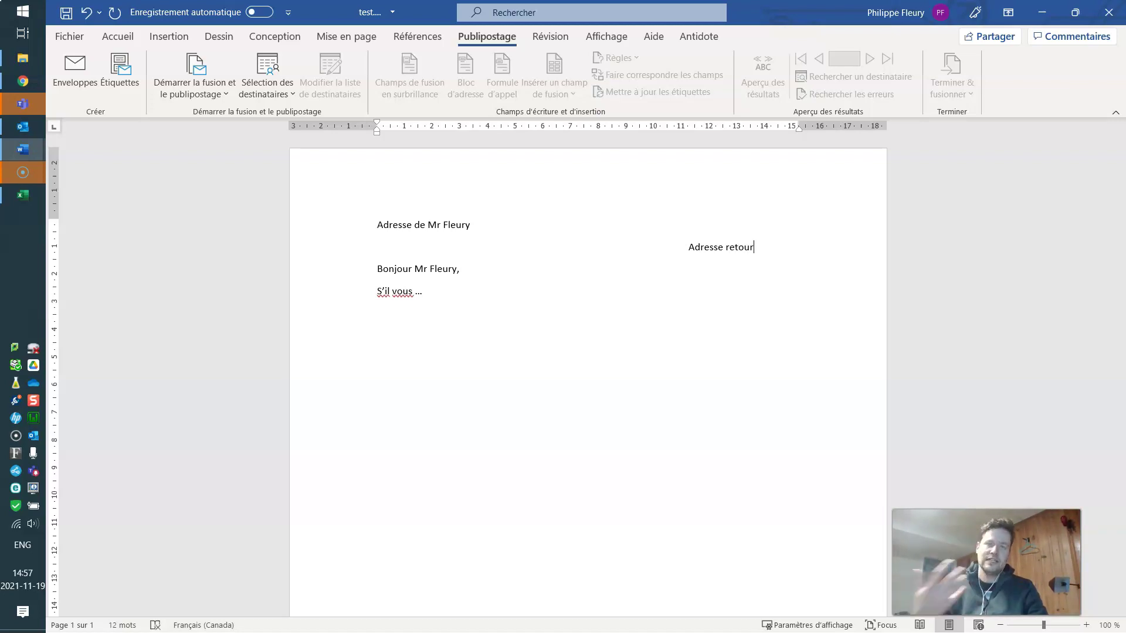
Review which parts of the letter vary per recipient: the address line and greeting name, compared with the return address and body text.
click(411, 235)
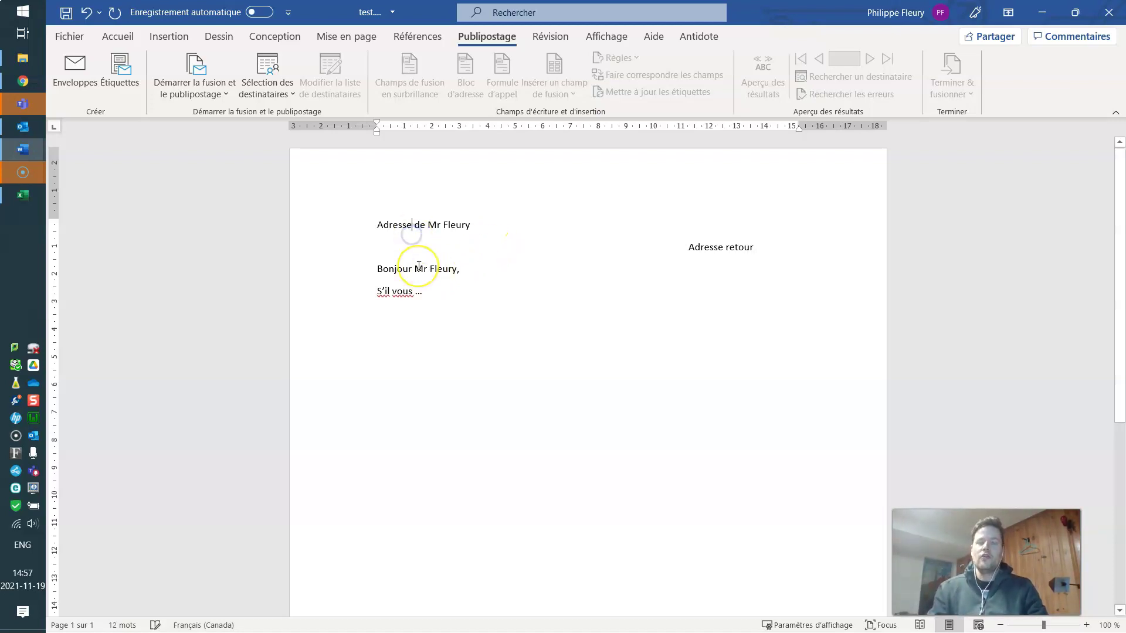
drag(460, 268, 419, 268)
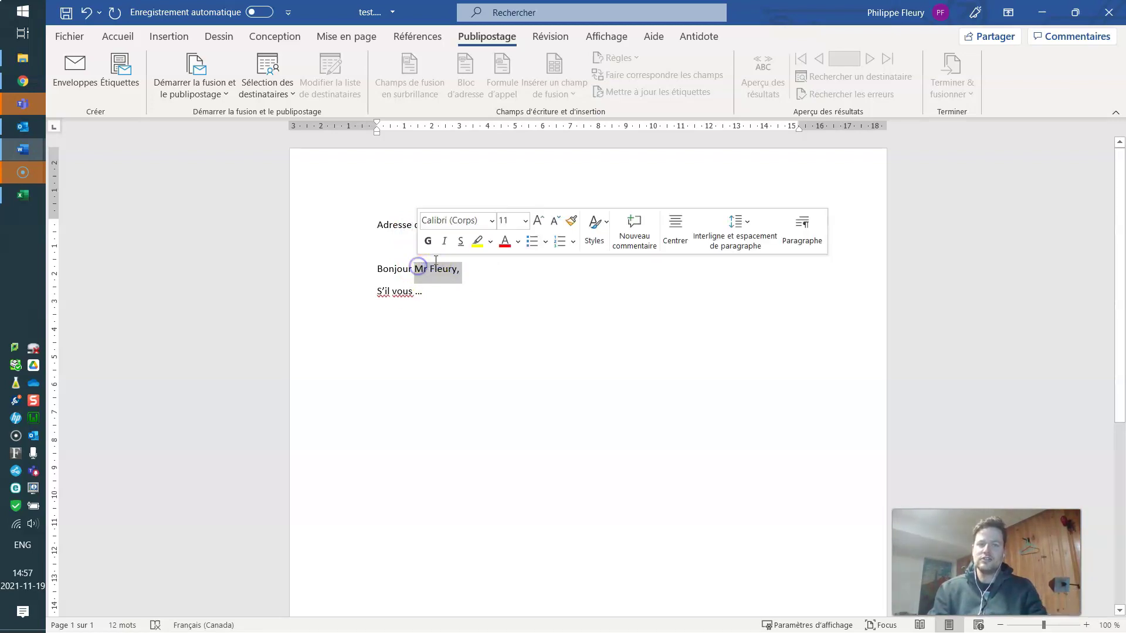
click(377, 226)
drag(425, 225, 464, 226)
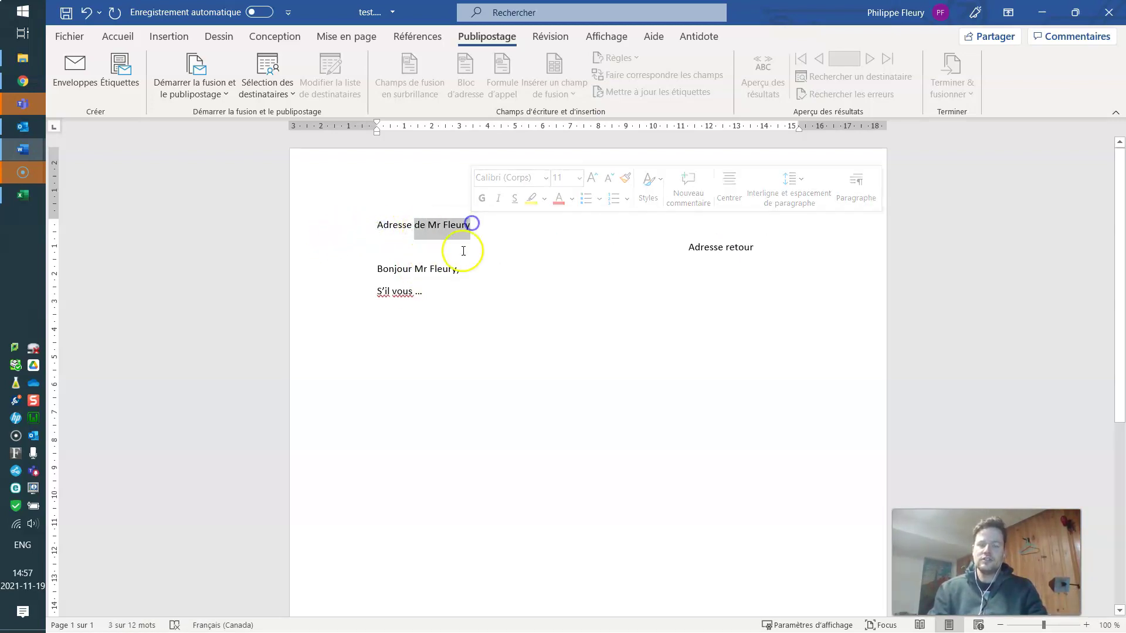
click(658, 248)
click(696, 245)
click(462, 291)
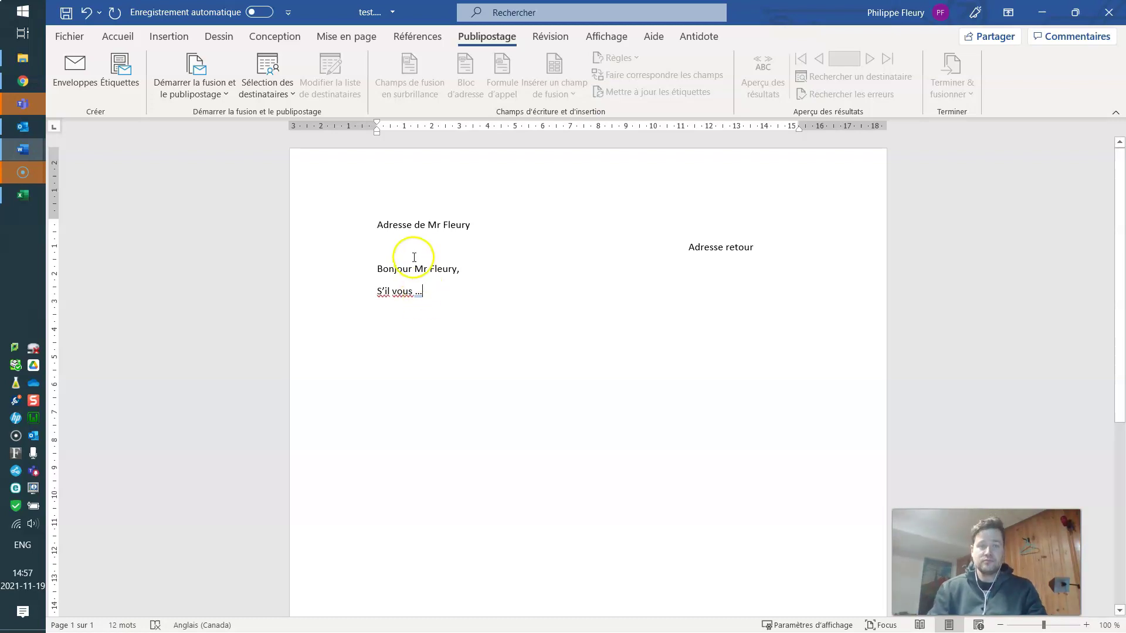
Delete the text of the recipient's address line at the start of the letter.
click(483, 226)
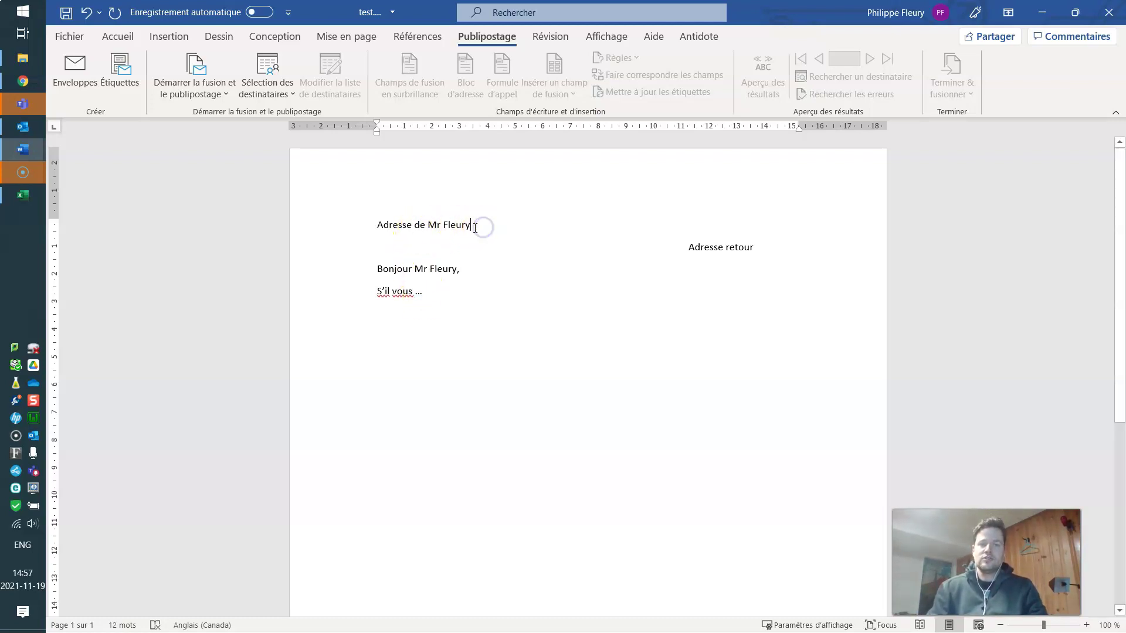
key(ctrl+shift+Left)
key(ctrl+shift+Left)
key(ctrl+shift+Left)
key(ctrl+shift+Left)
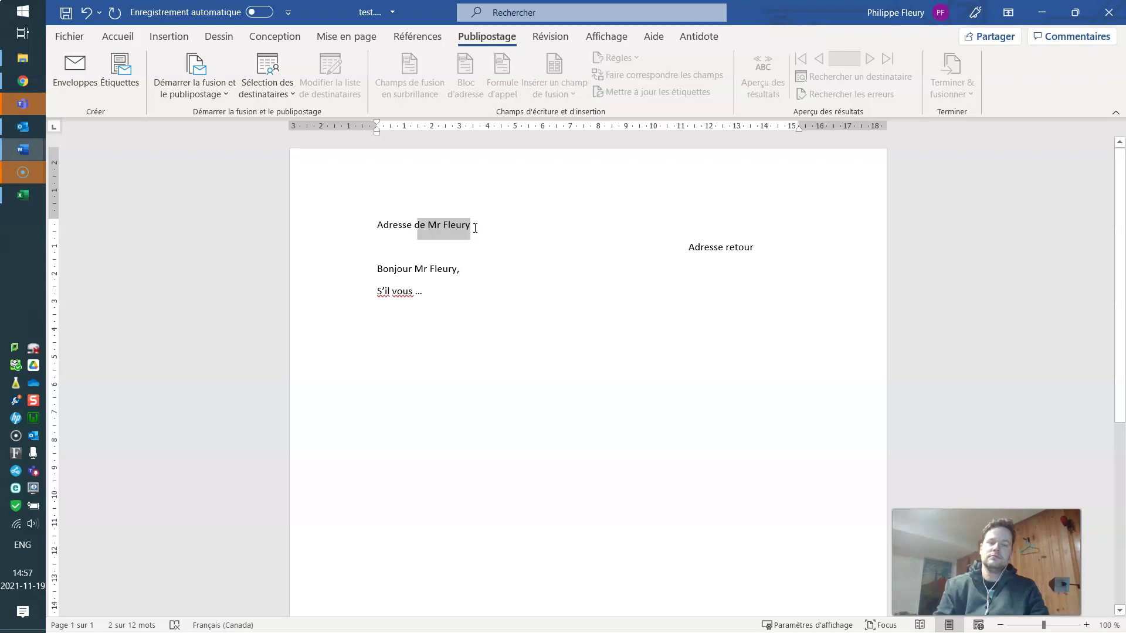
key(BackSpace)
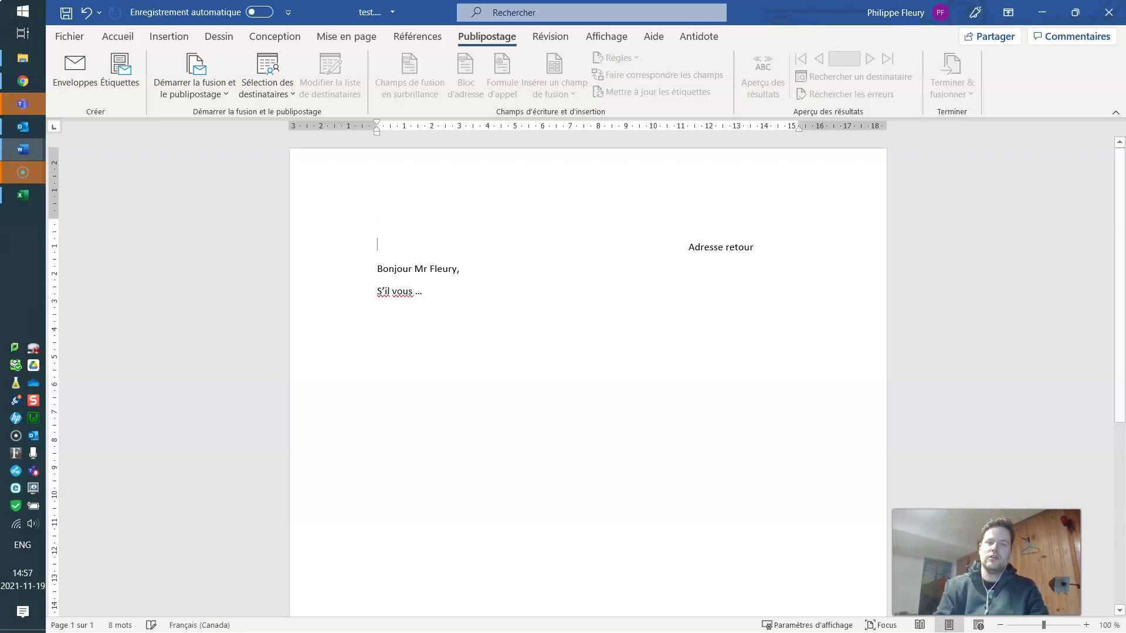
Remove the title and surname from the greeting, leaving only "Bonjour,".
click(456, 268)
key(ctrl+shift+Left)
key(ctrl+shift+Left)
key(BackSpace)
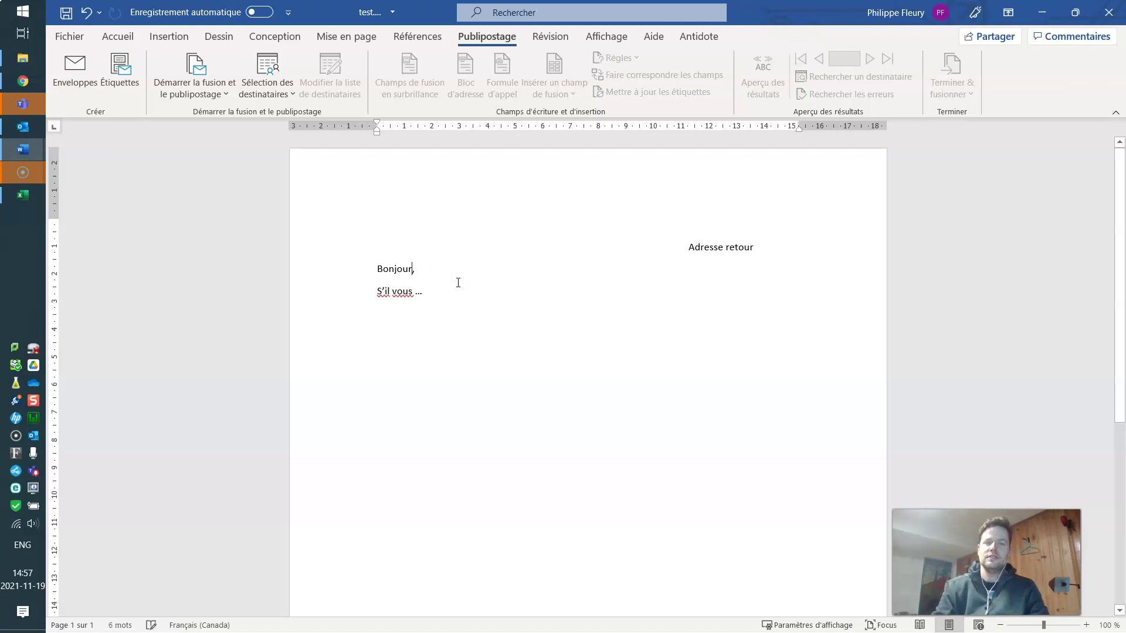
Add a new line reading "Votre identifiant unique est :" below the "S'il vous …" line of the letter.
click(445, 291)
key(Return)
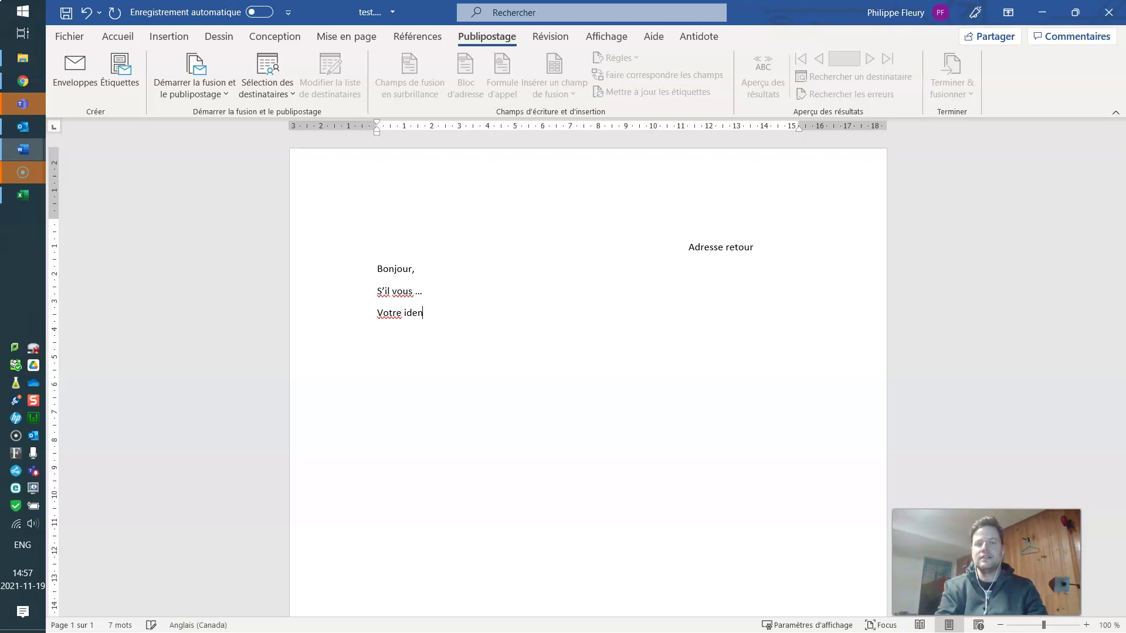
text(Votre identifiant unique est :)
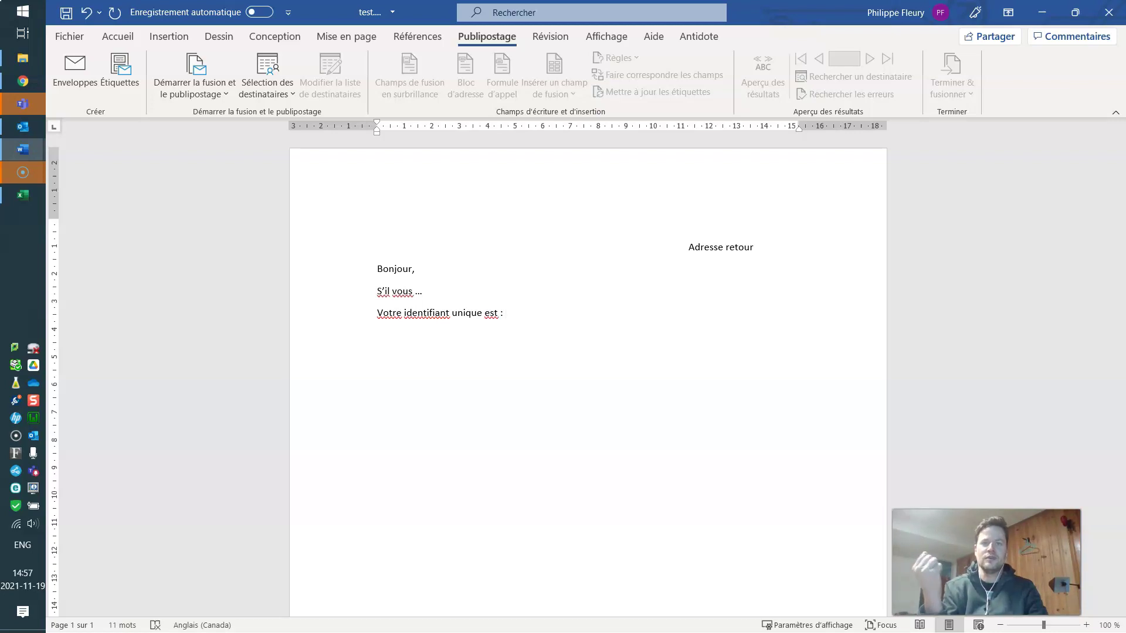
click(530, 312)
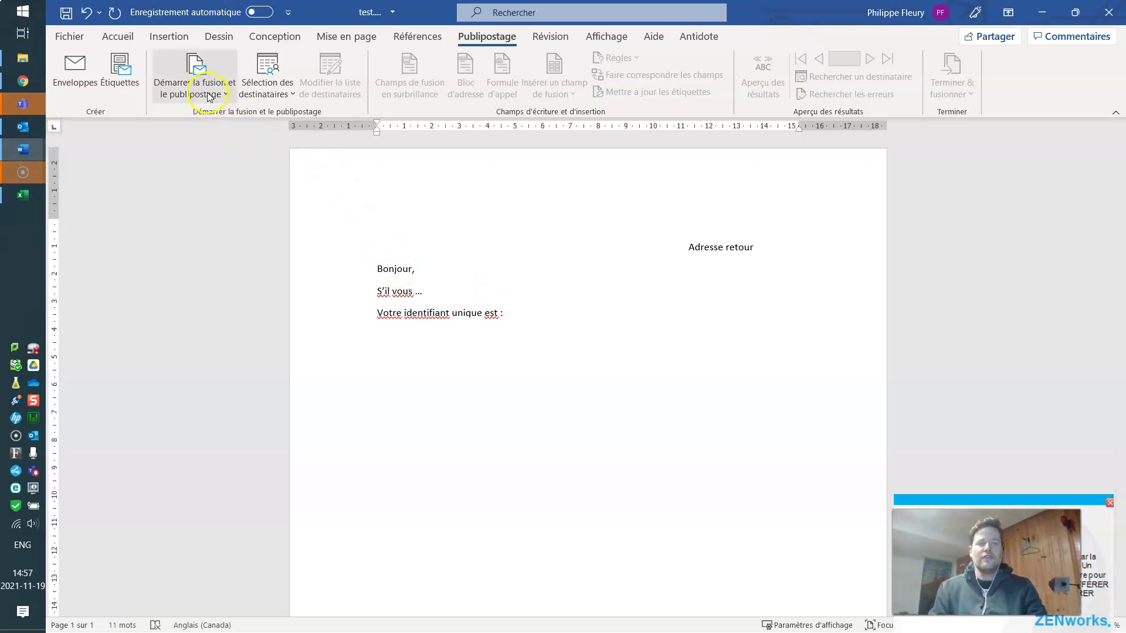
Start the mail merge with Lettres as the document type.
click(171, 88)
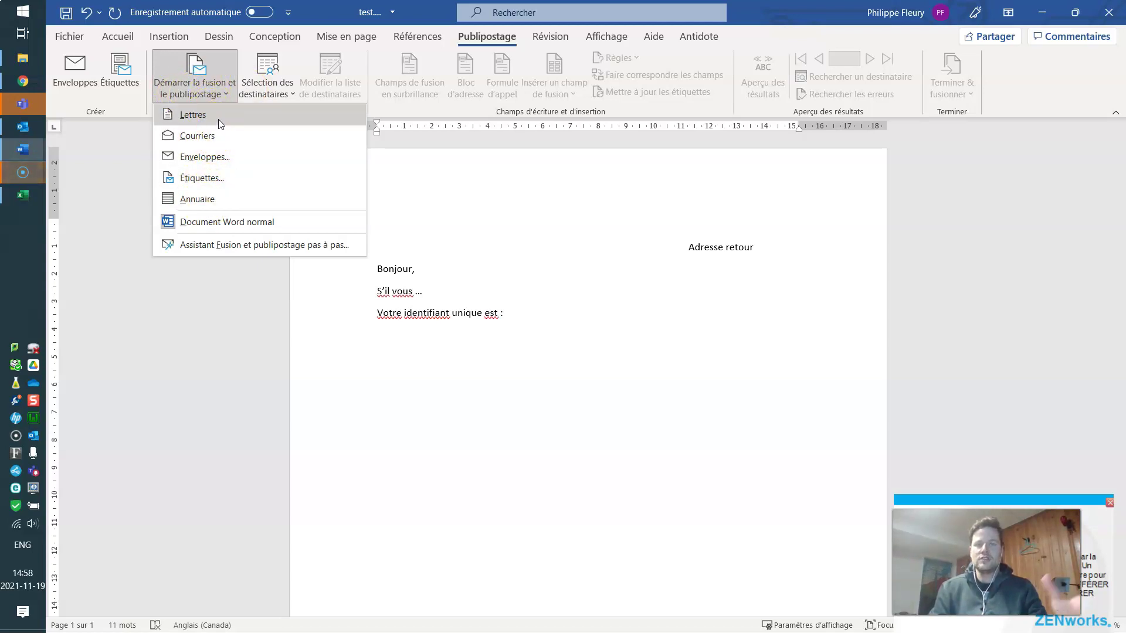
click(200, 140)
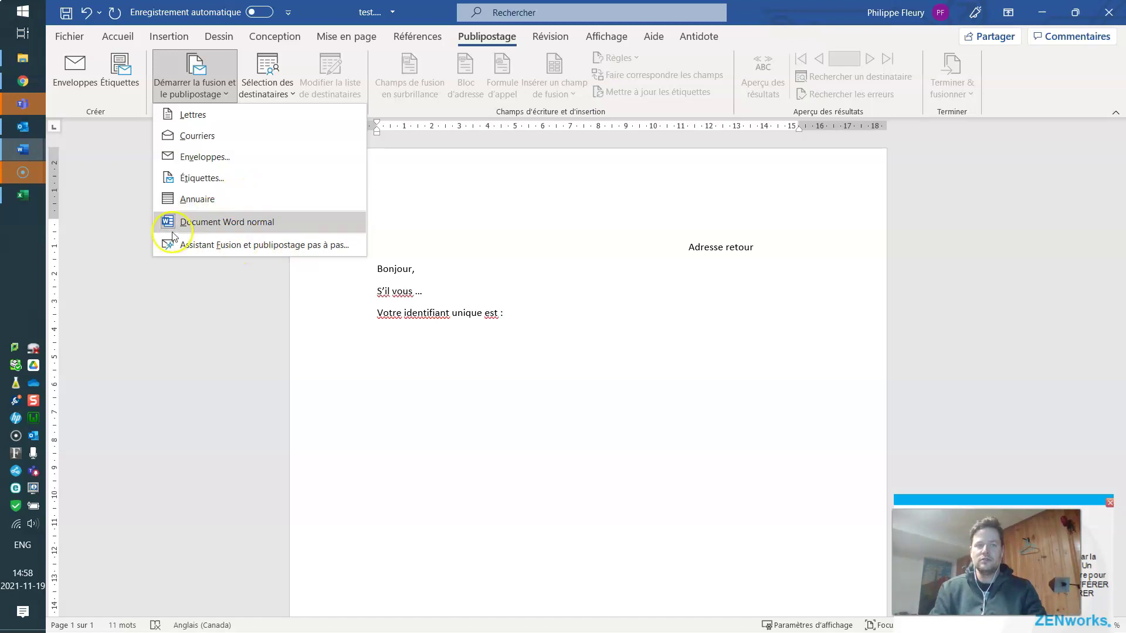
click(198, 117)
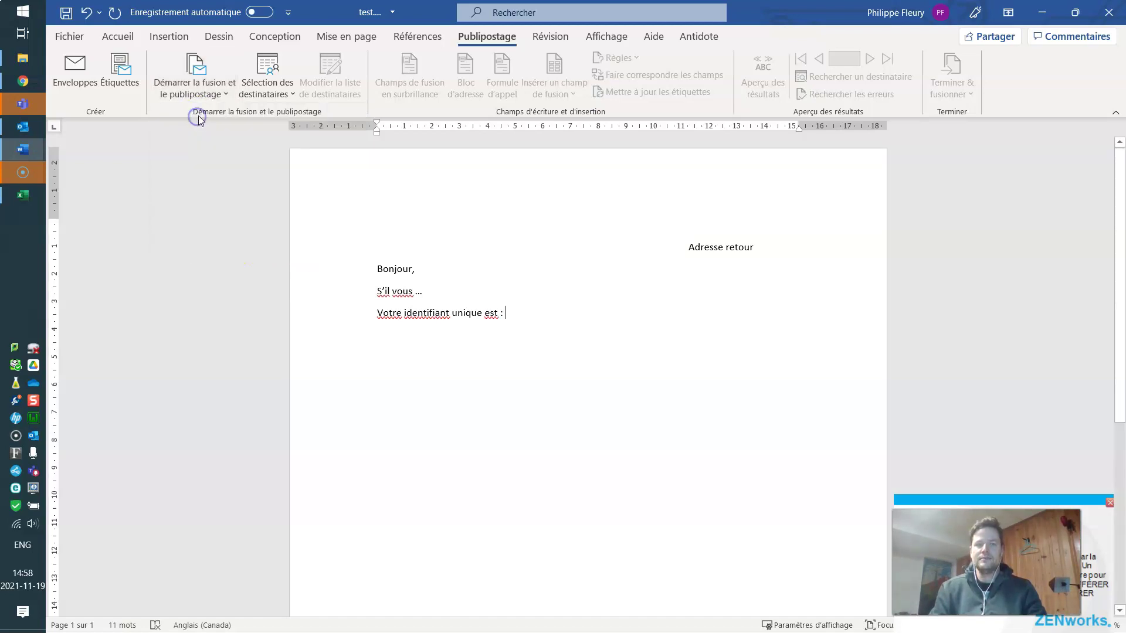
Try to change the merge document to envelopes of size DL (110 x 220 mm), accepting the replacement of the current content.
click(210, 88)
click(205, 154)
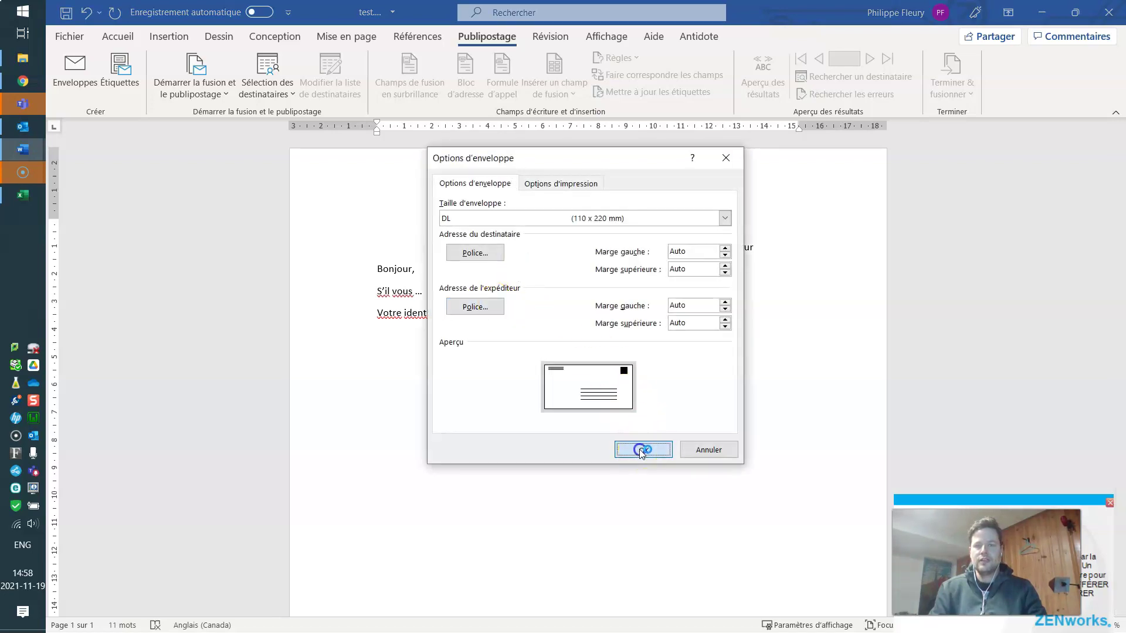
click(642, 450)
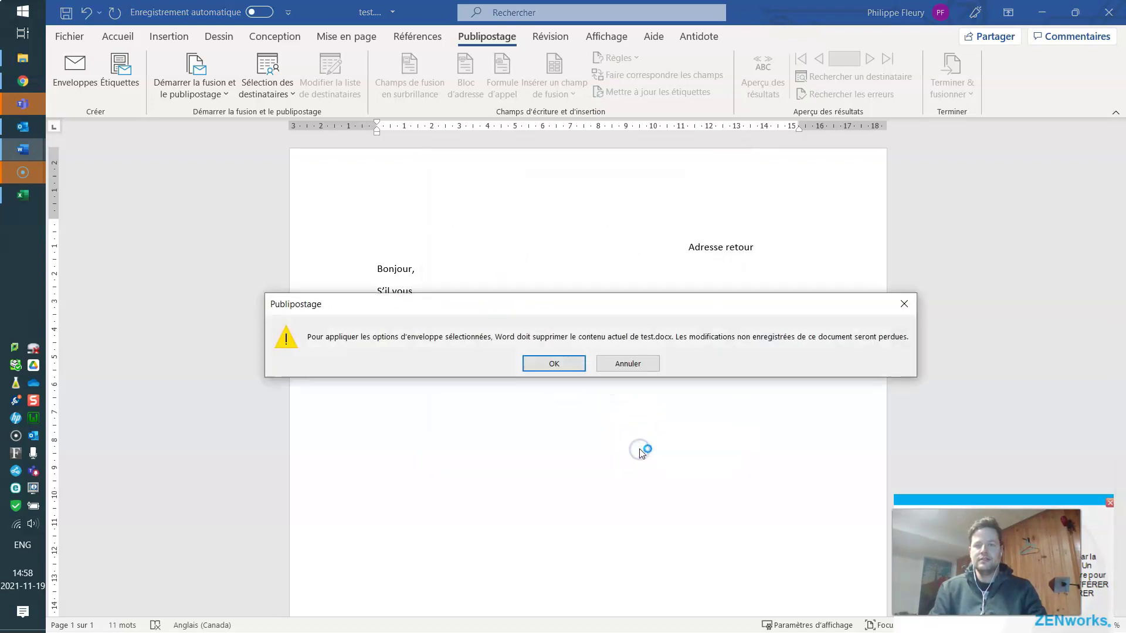
click(565, 365)
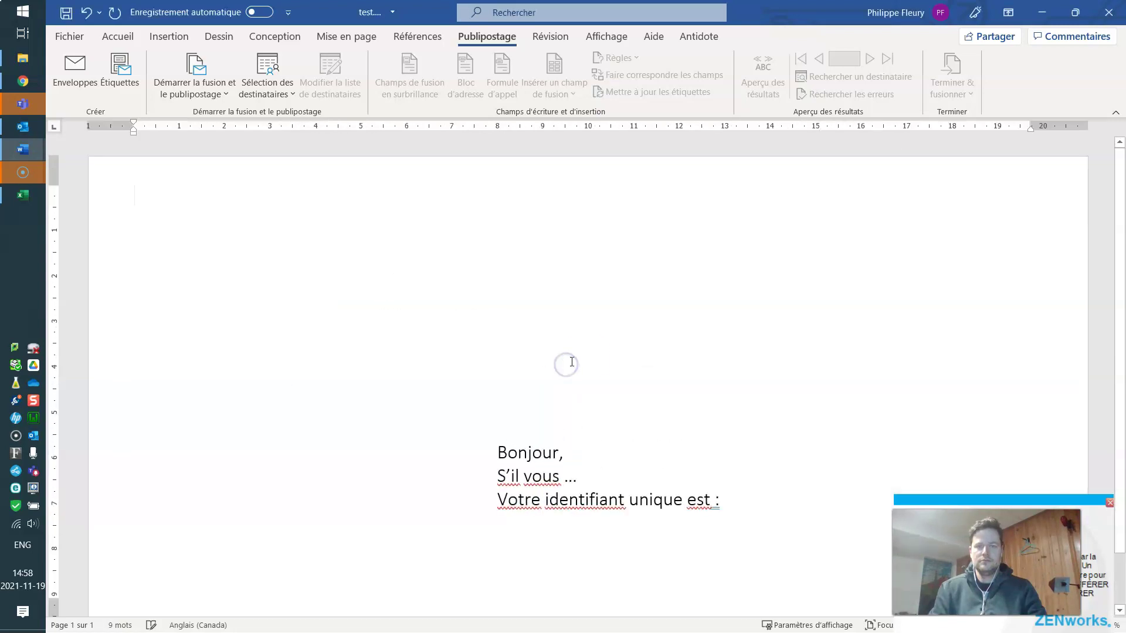
click(593, 352)
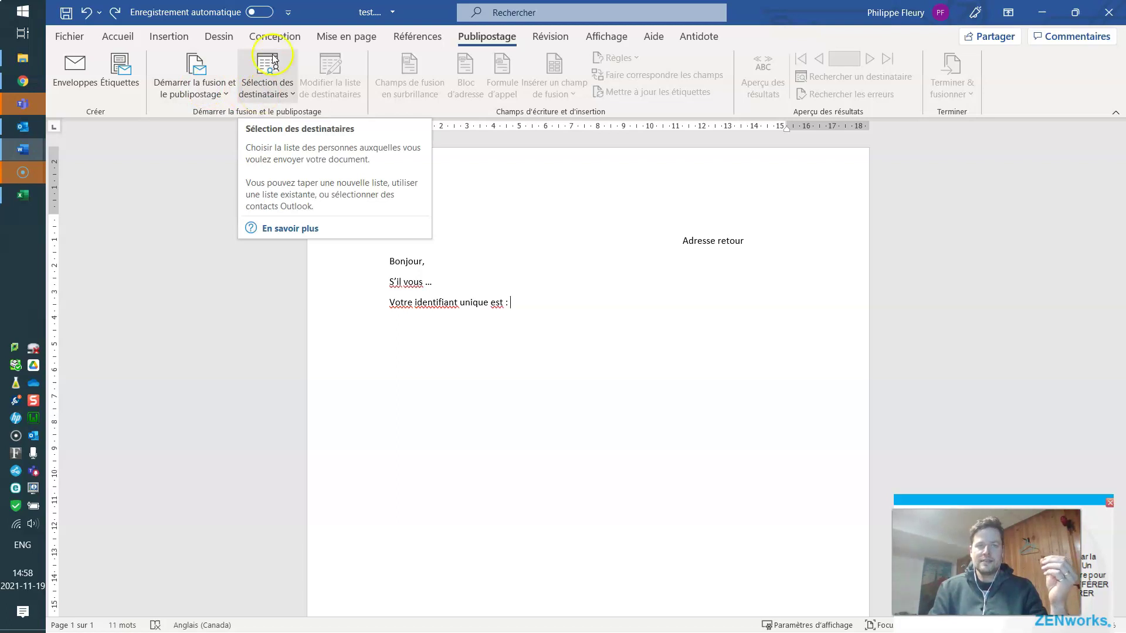
Try to use the existing list donnees_publipostage.xlsx from the Word course folder as the recipient source, and cancel the data link properties.
click(263, 82)
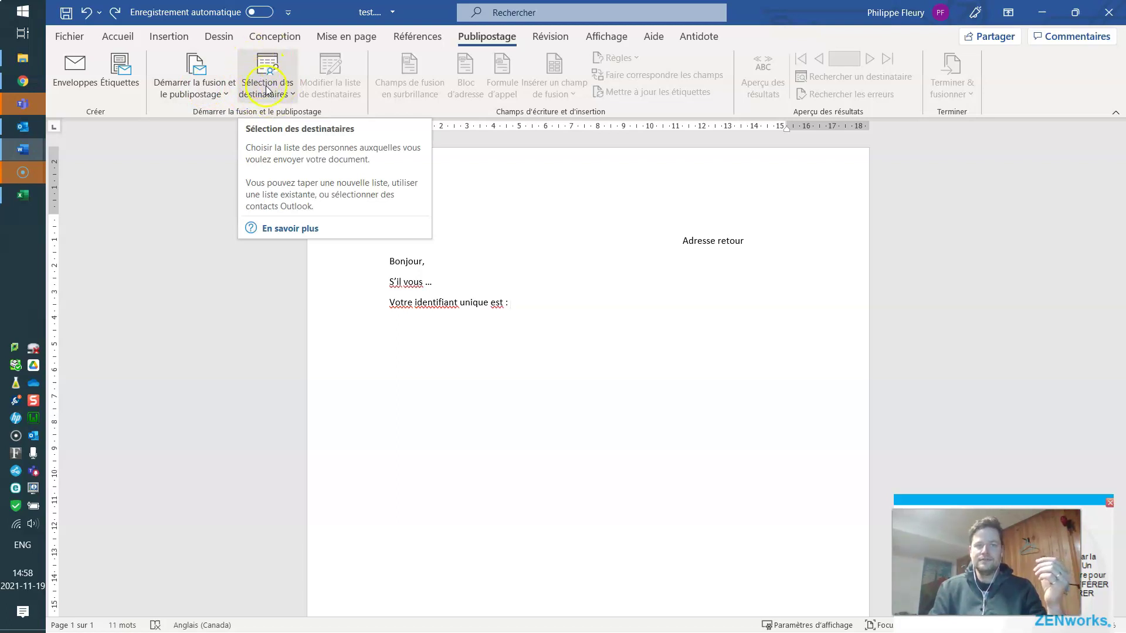
click(266, 89)
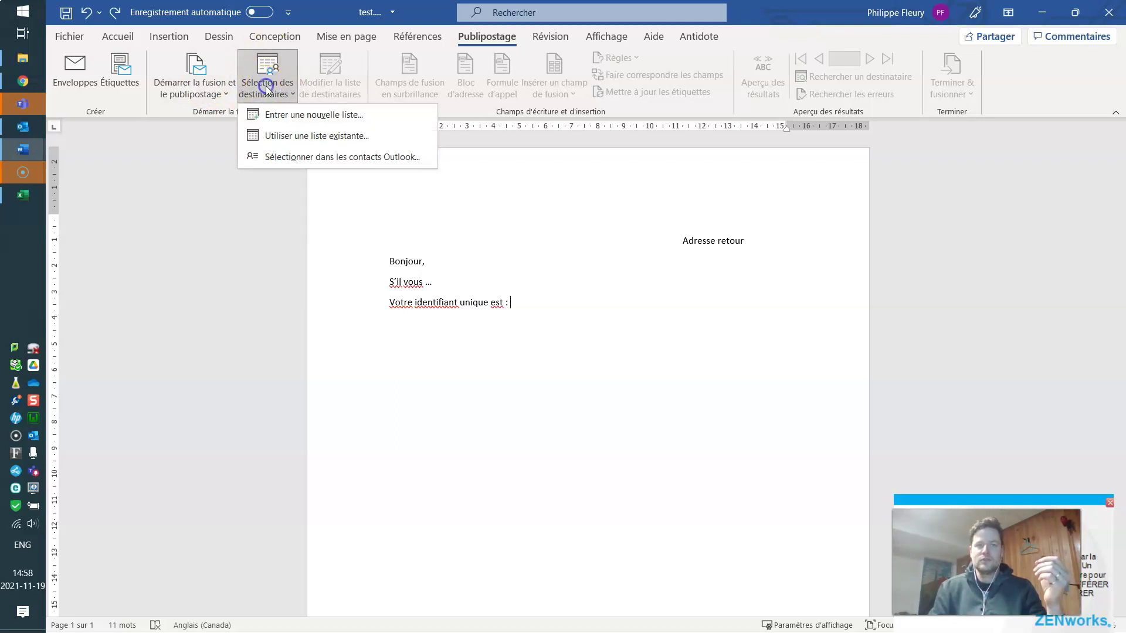
click(296, 116)
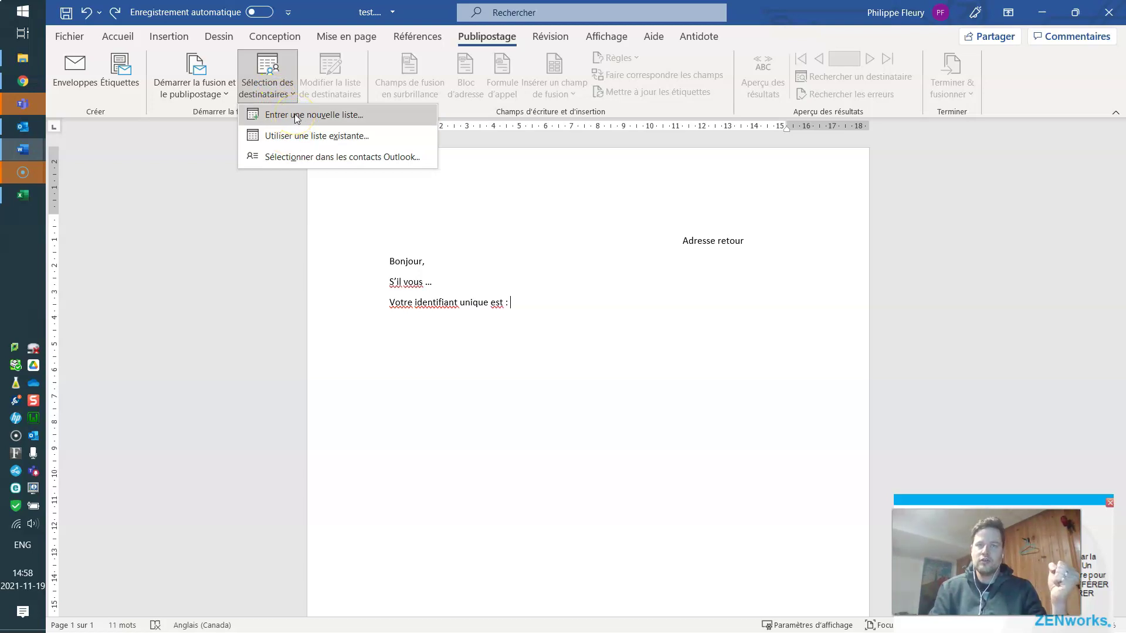
click(276, 138)
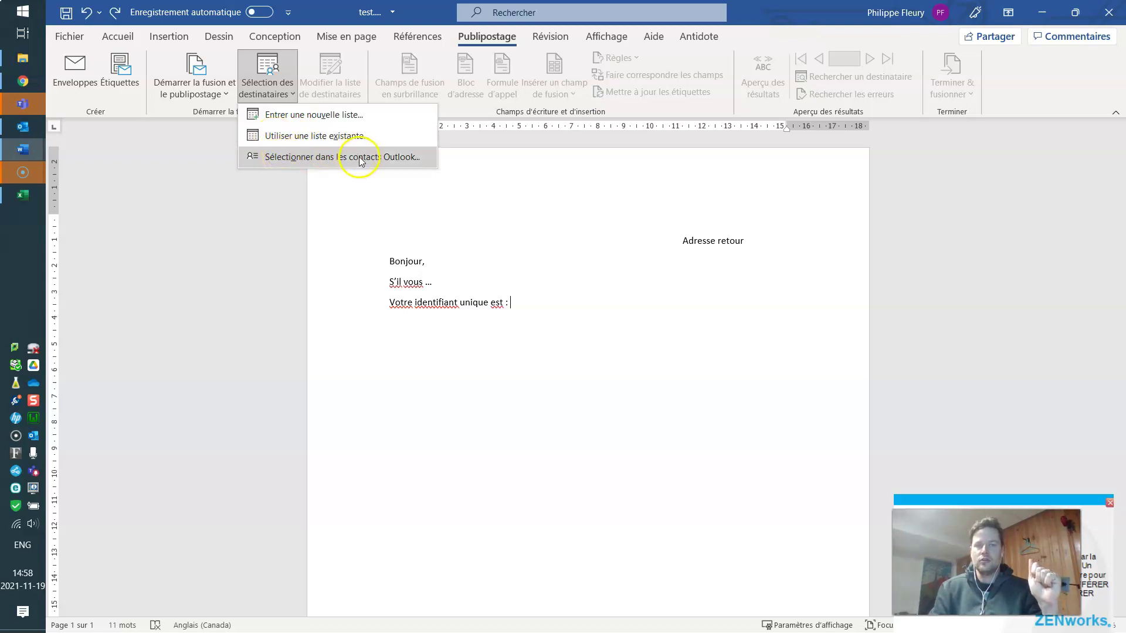
click(311, 136)
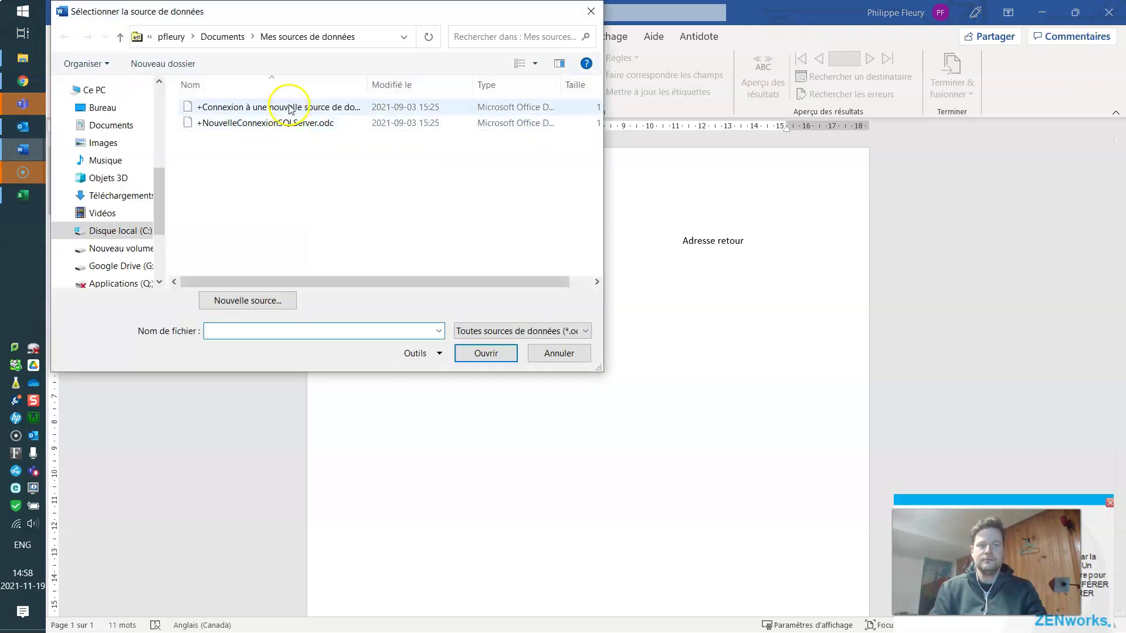
click(157, 117)
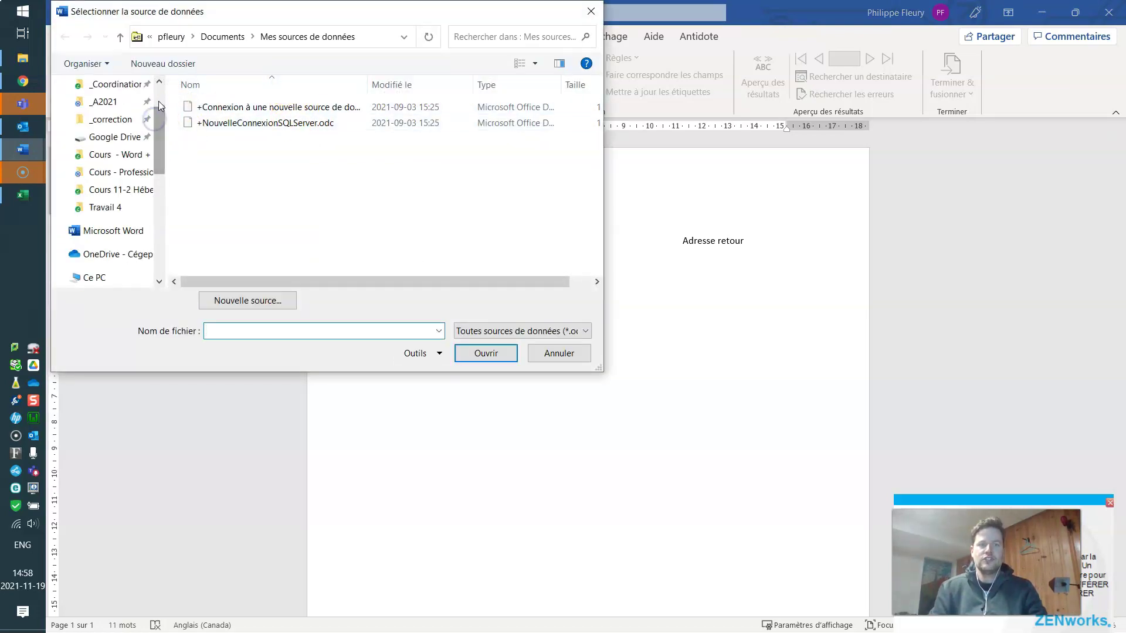
click(159, 100)
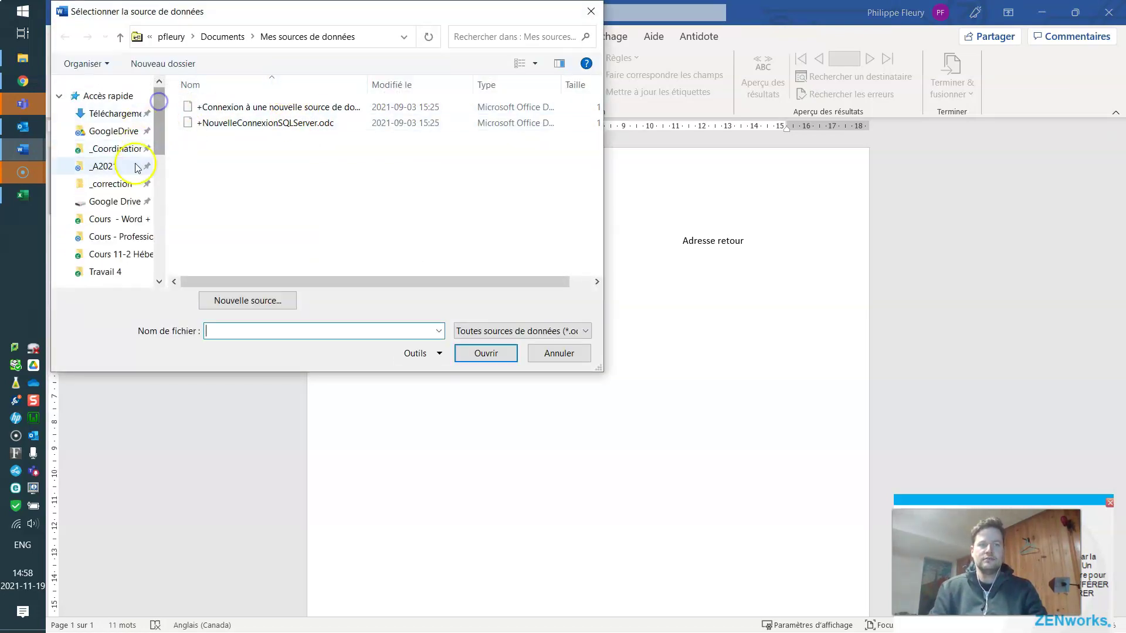
click(120, 237)
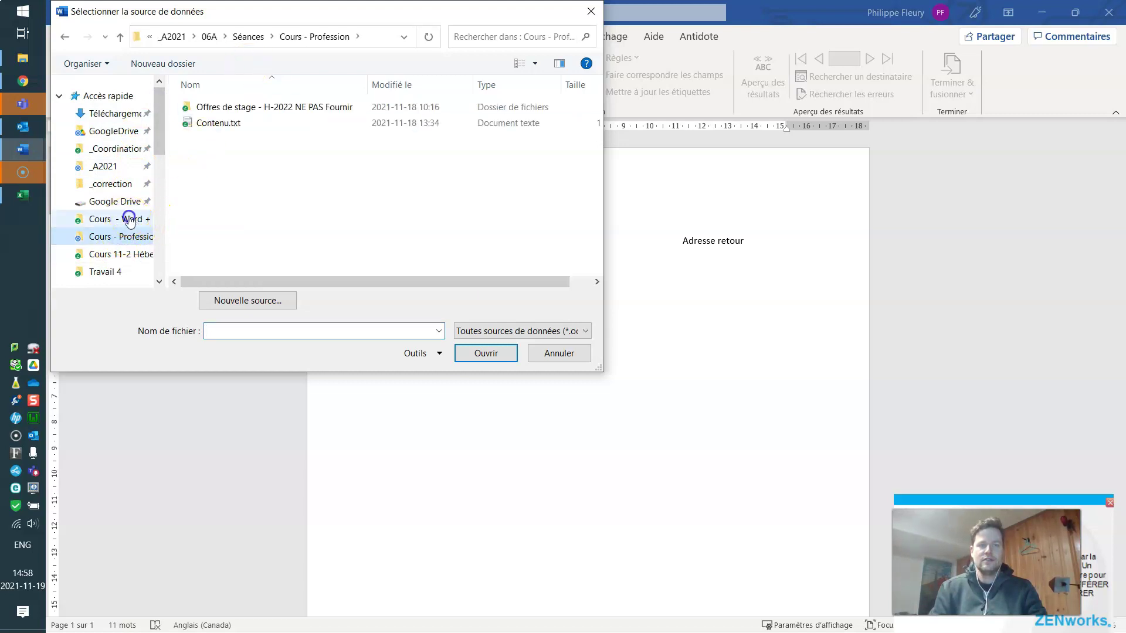
click(130, 220)
double_click(238, 140)
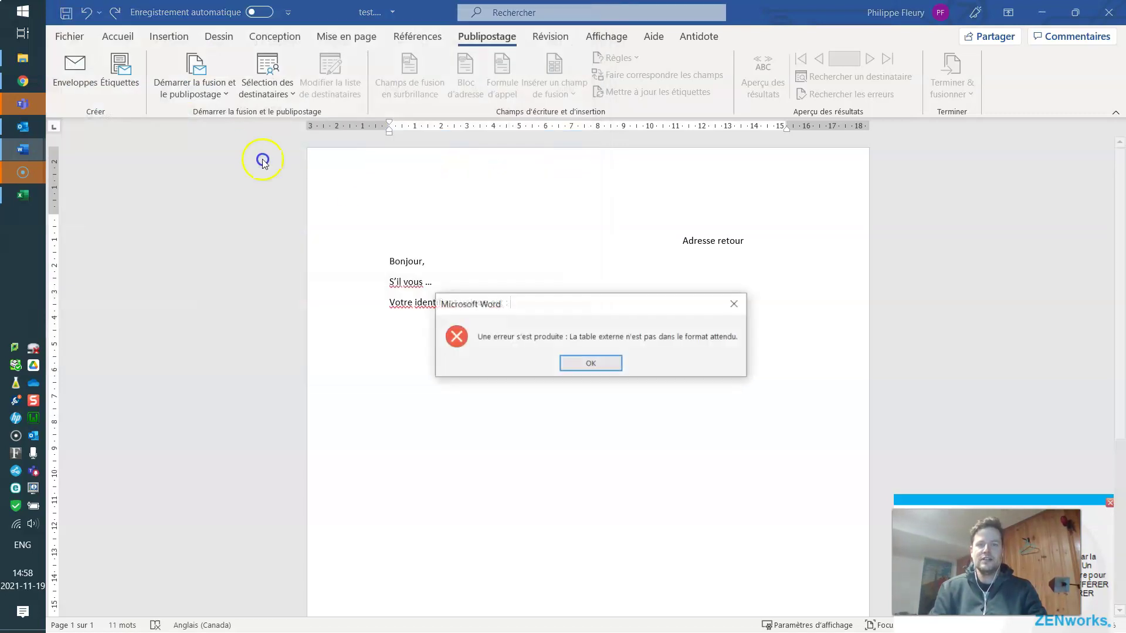
click(584, 364)
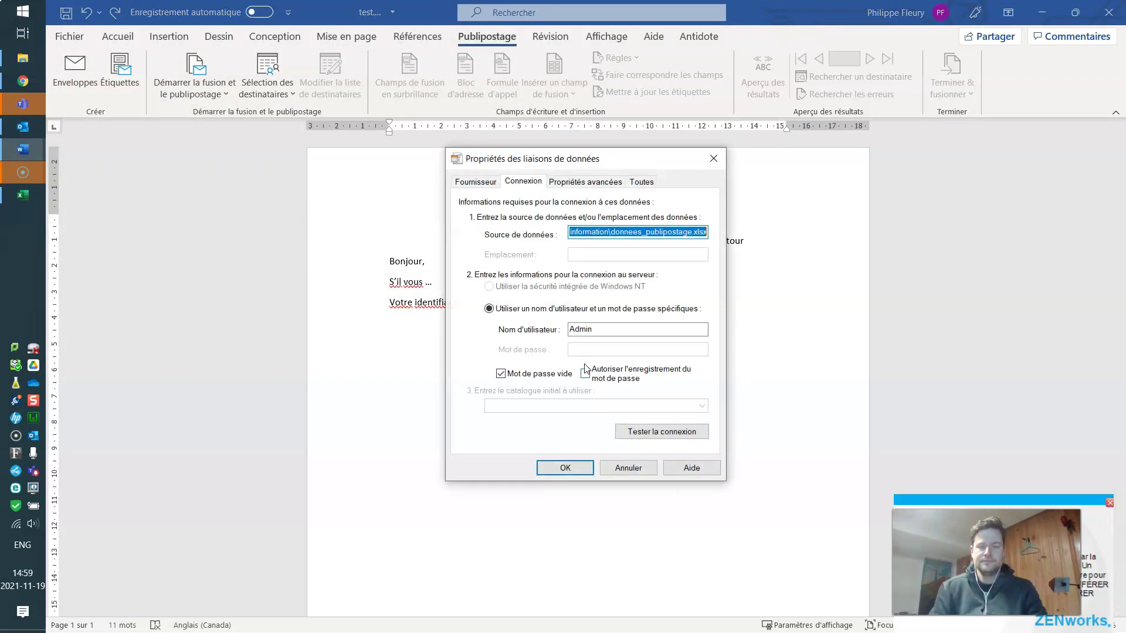
click(621, 467)
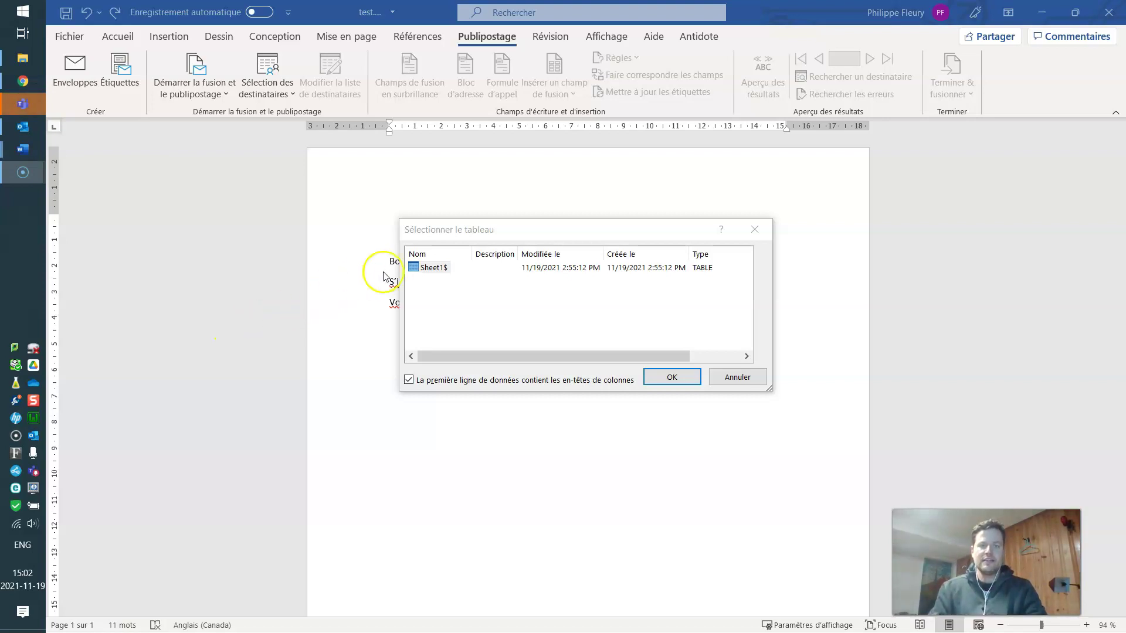
Launch the Loupe magnifier to inspect the Sheet1$ table selection and return its zoom to 100%.
click(443, 273)
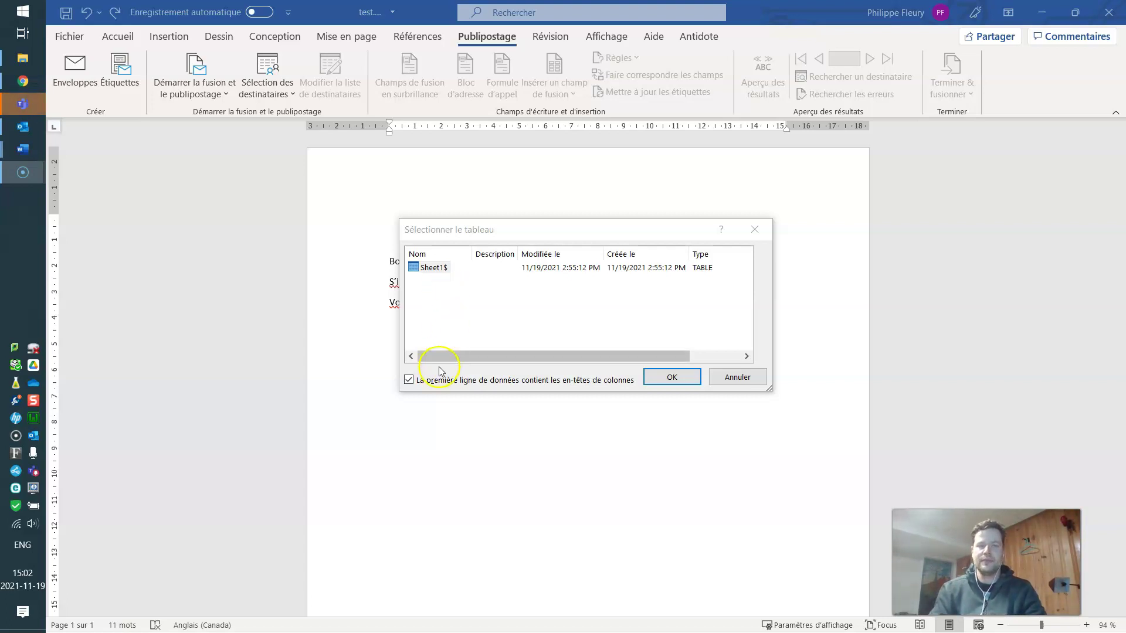
key(super)
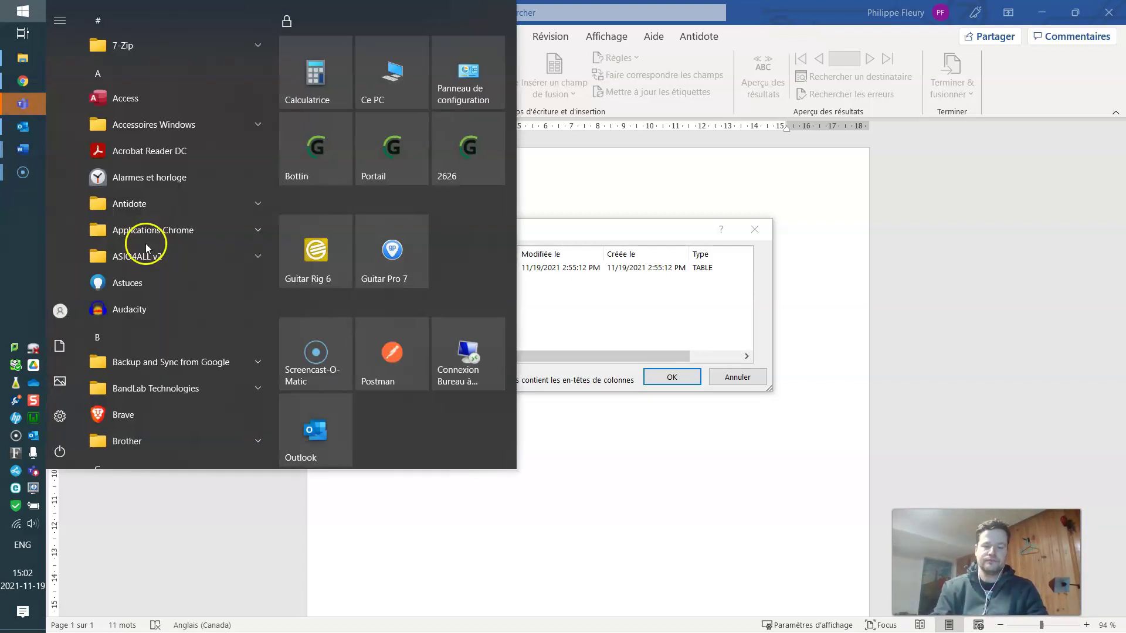
text(loupe)
key(Return)
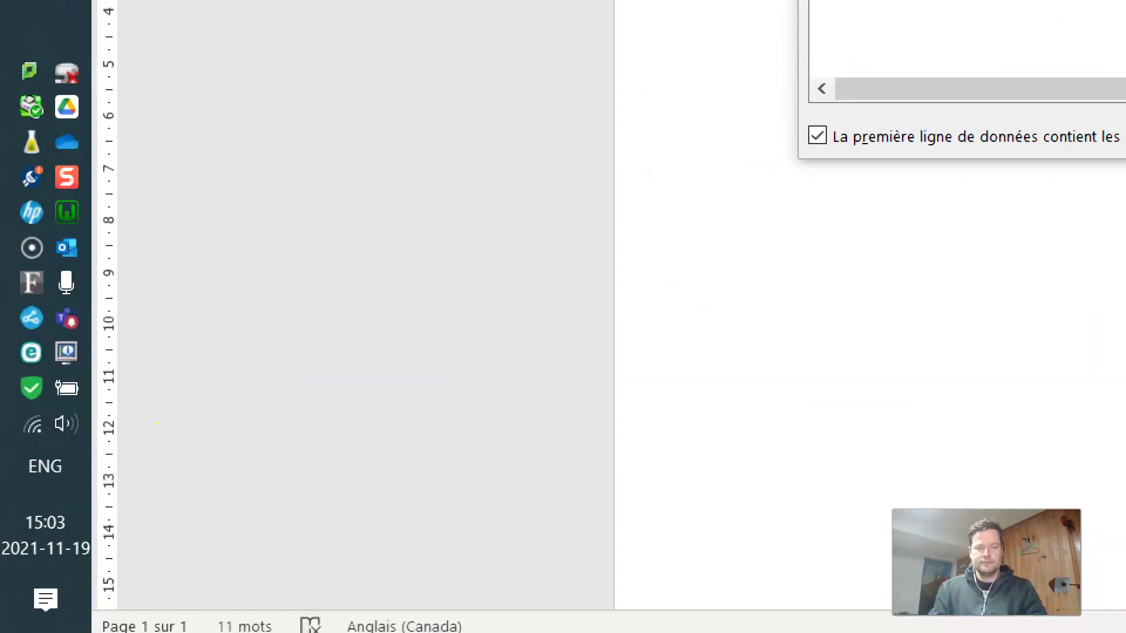
key(alt+Tab)
key(alt+Tab)
key(Escape)
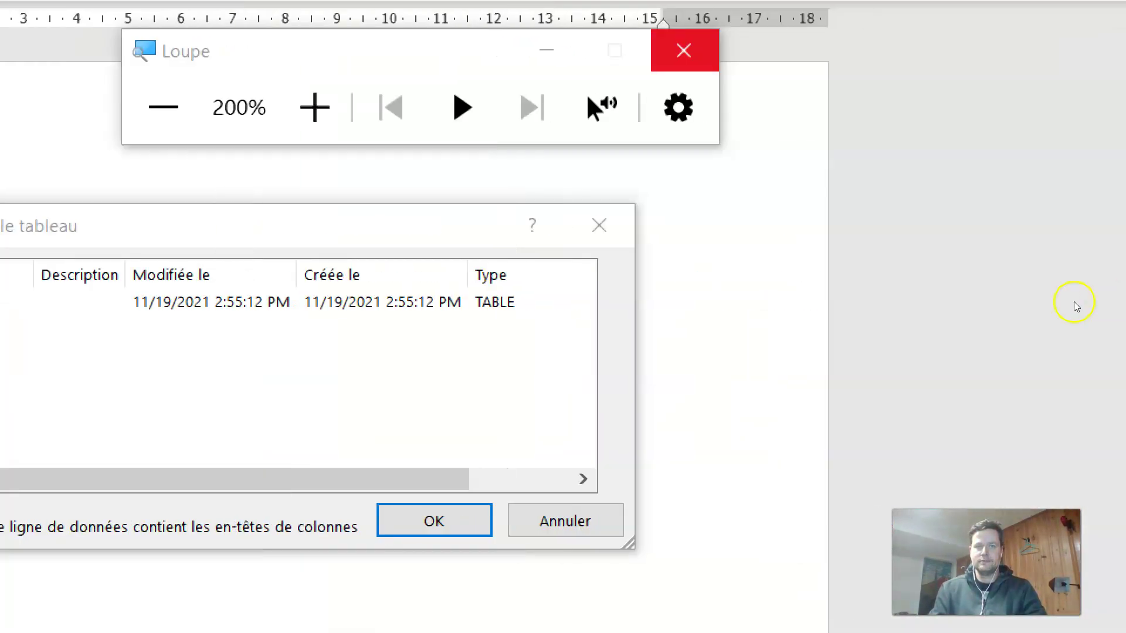
key(super+minus)
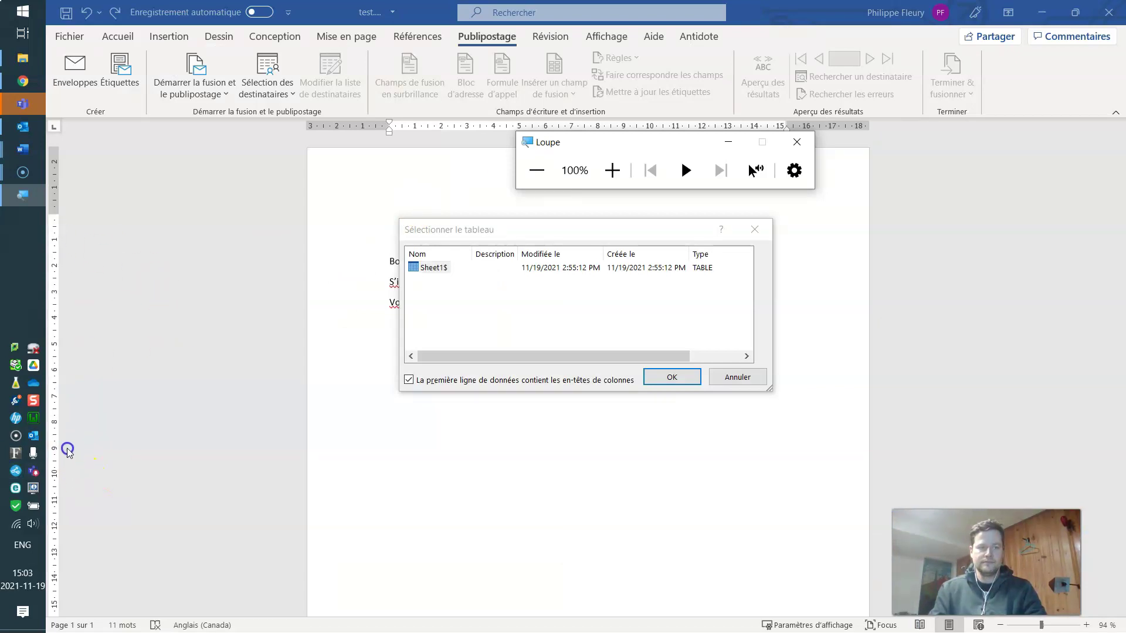
mouse_move(24, 172)
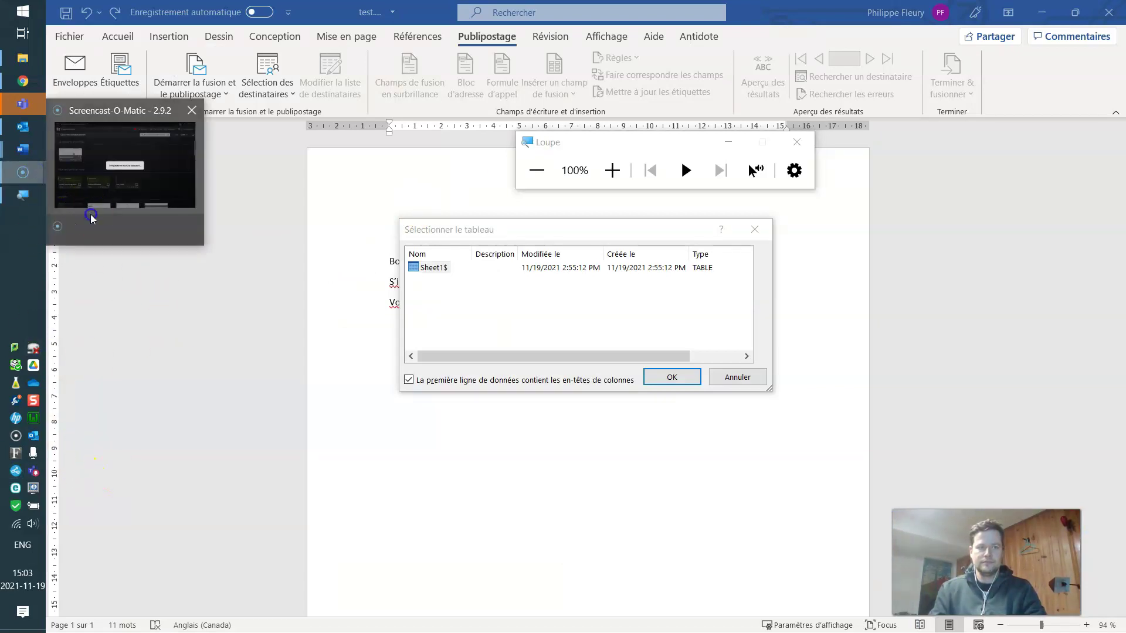
mouse_move(92, 232)
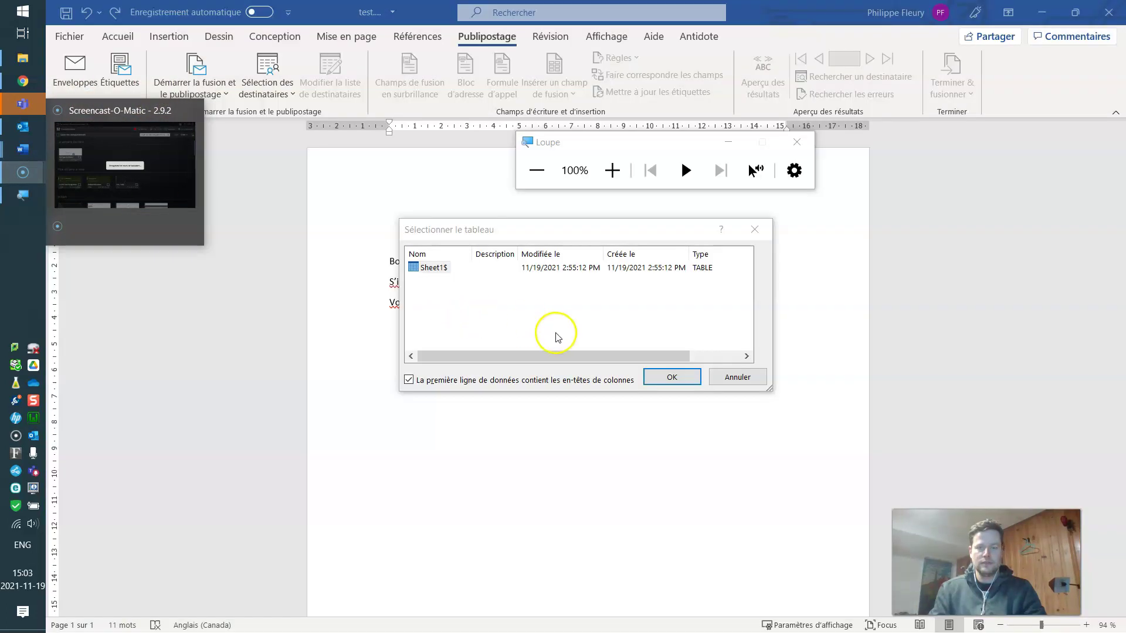
click(158, 167)
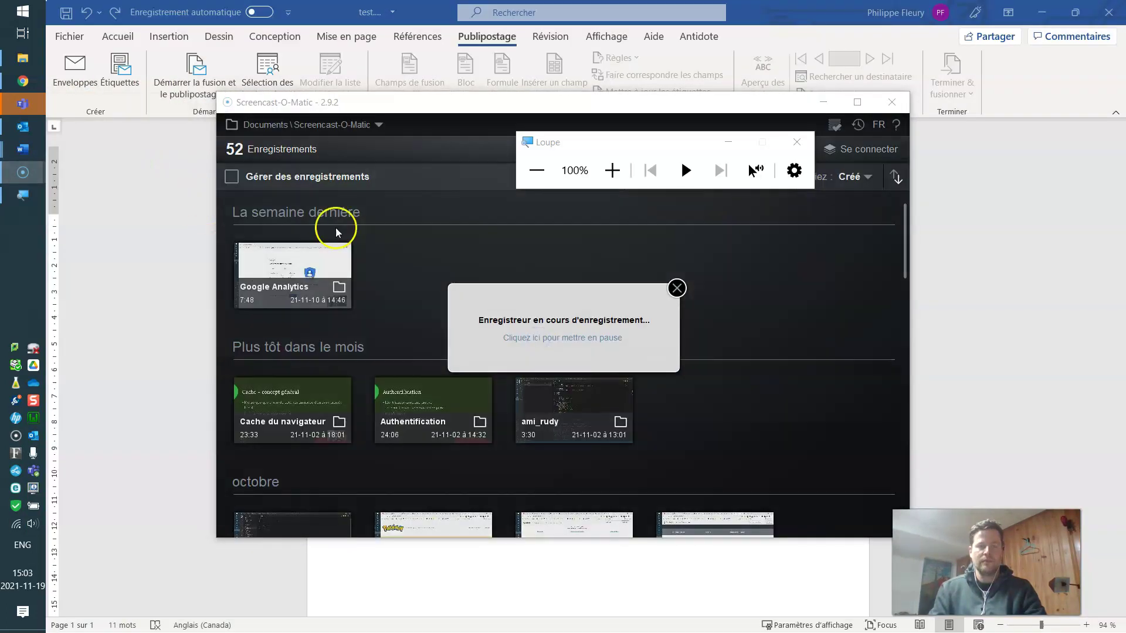
click(174, 261)
Open the workbook "donnees_publipostage - Copie.xlsx" in Excel in read-only mode.
click(23, 57)
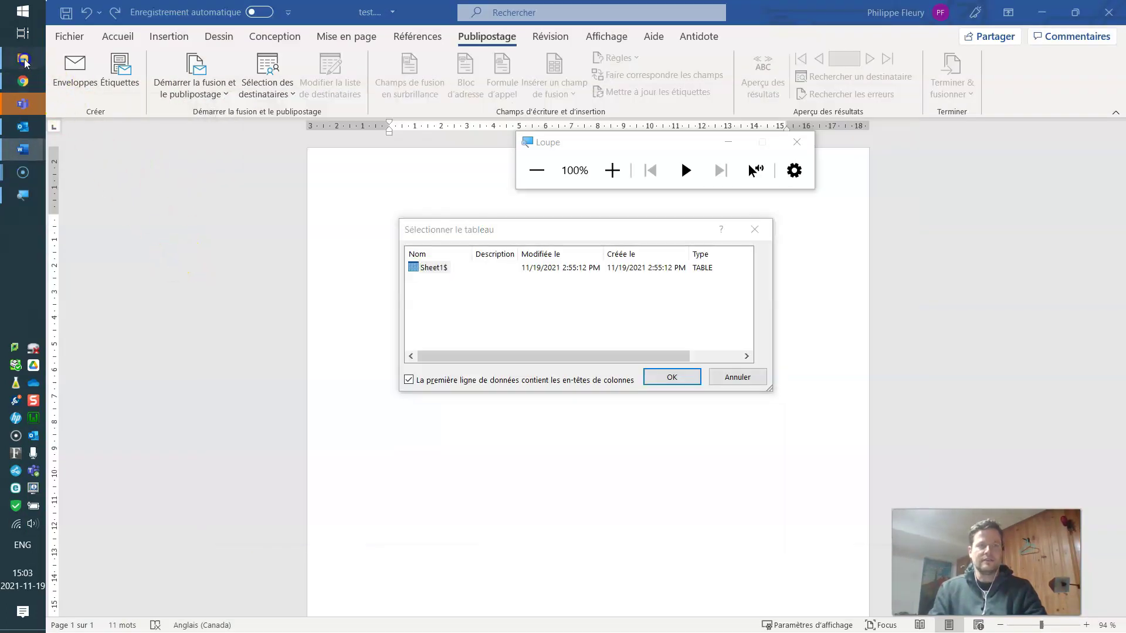
double_click(276, 207)
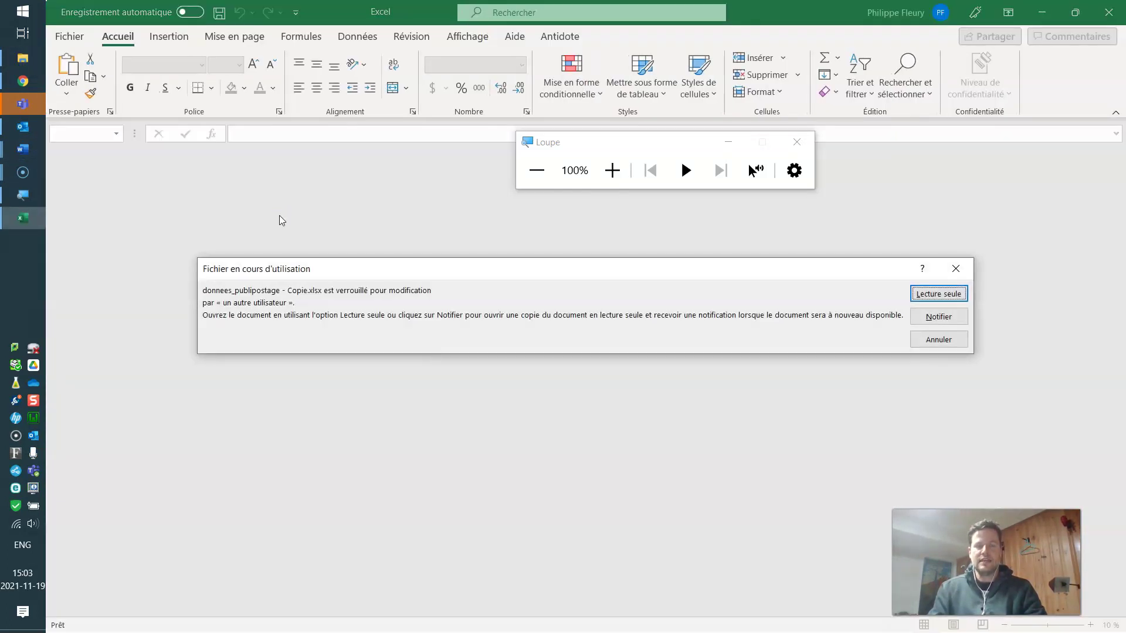
click(925, 295)
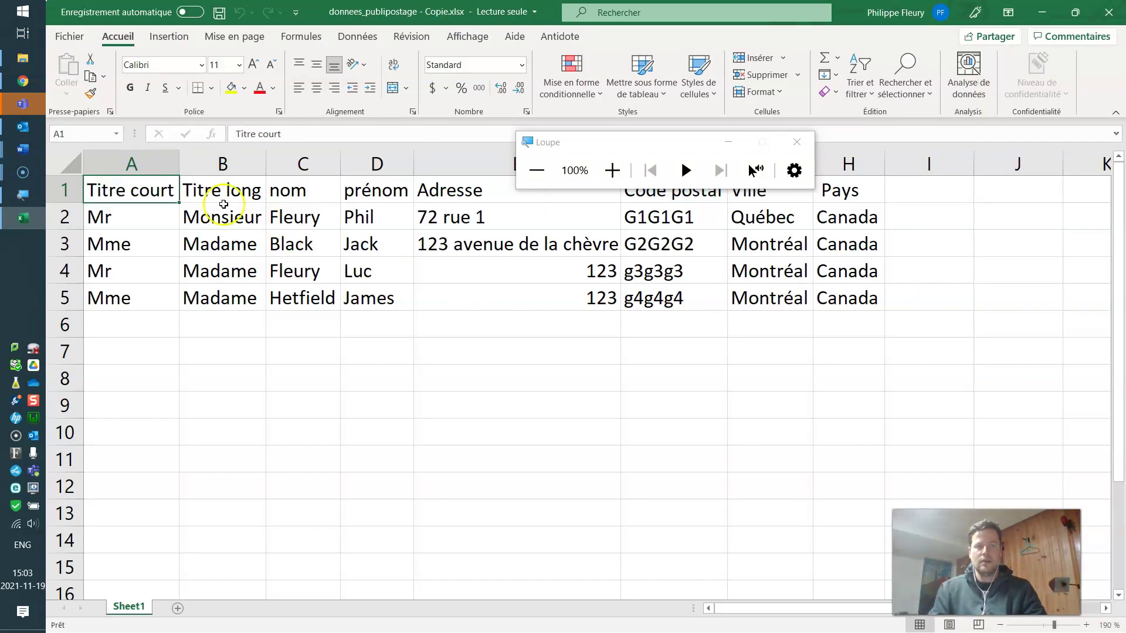
Review the row 1 headings Titre long, nom, prénom and Adresse, and move the Loupe window clear of the header row.
click(213, 190)
click(297, 191)
click(375, 189)
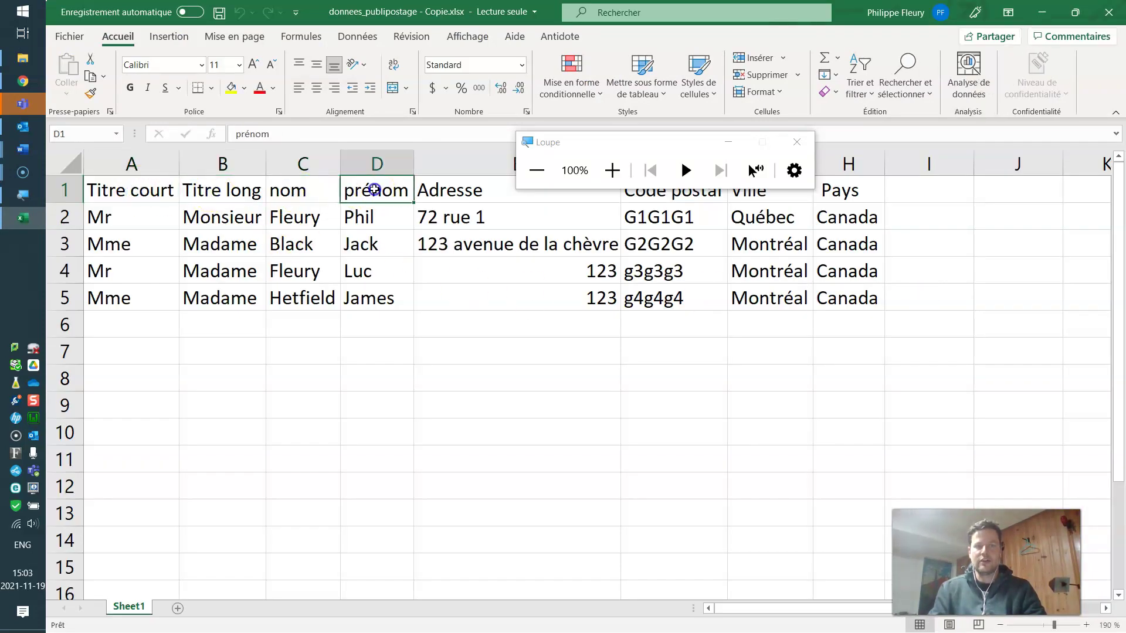
click(444, 195)
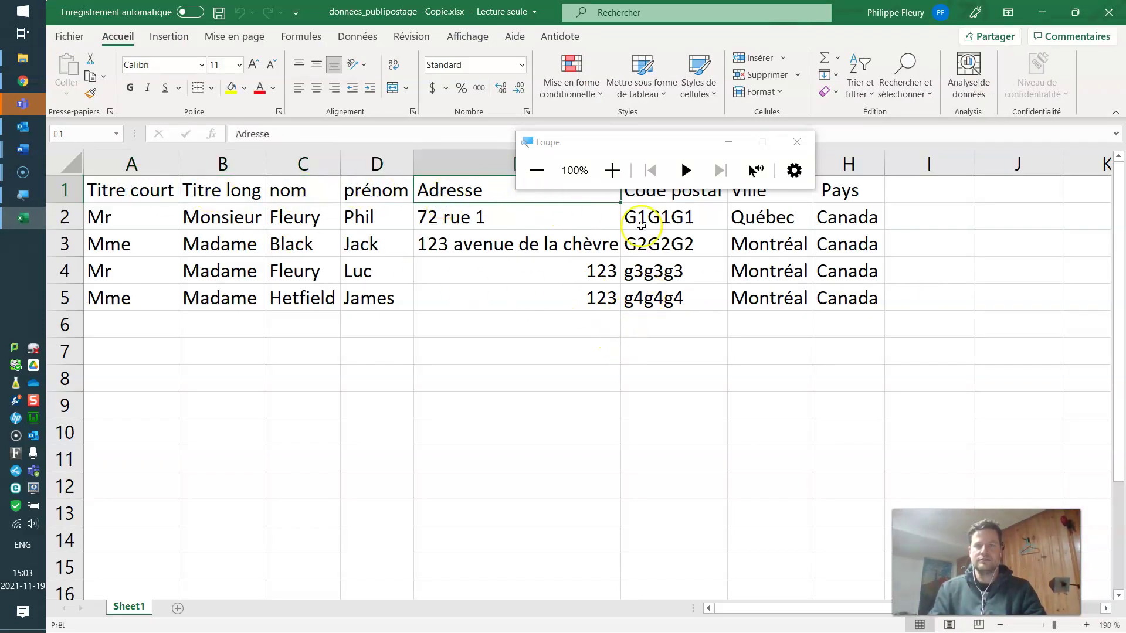
drag(645, 143, 696, 104)
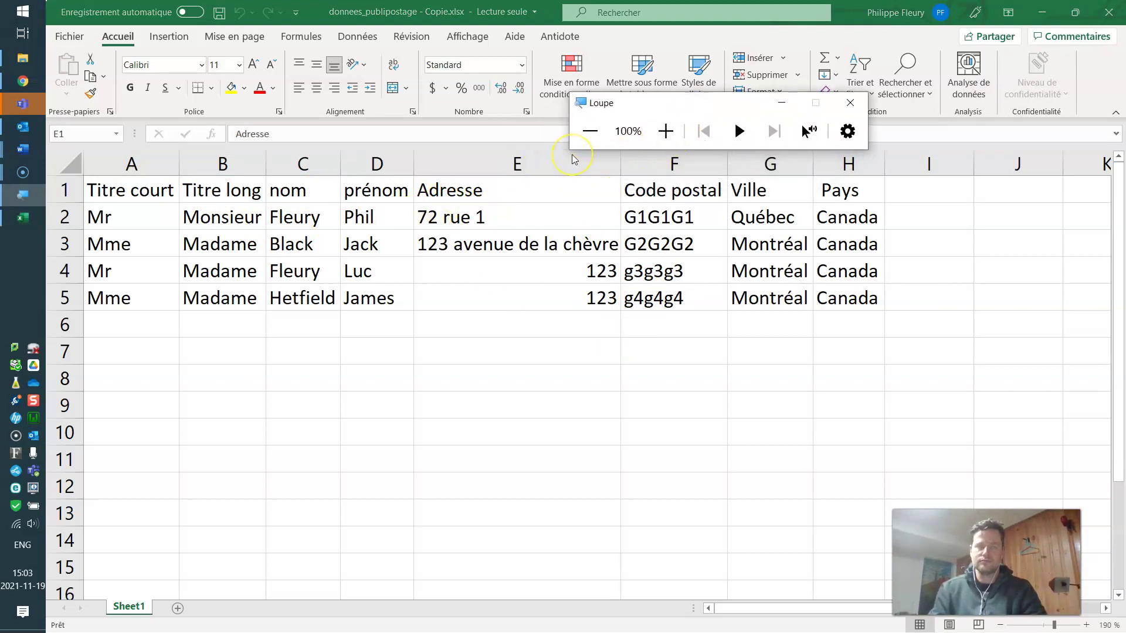
Close the read-only workbook copy, return to Word and confirm Sheet1$ as the recipient table.
click(1112, 15)
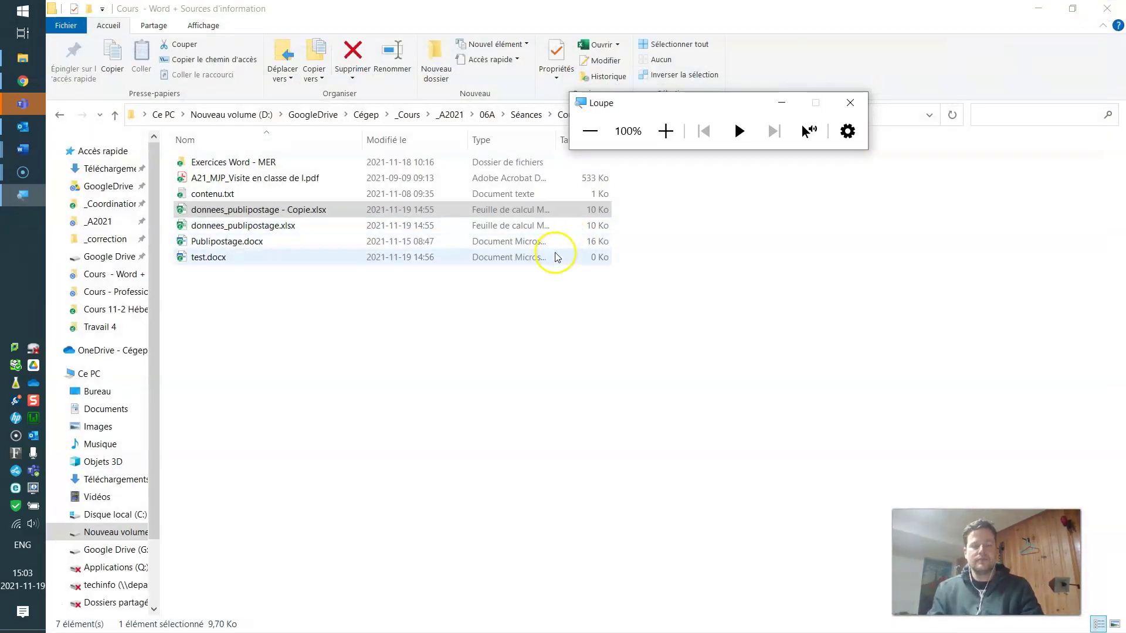
key(alt+Tab)
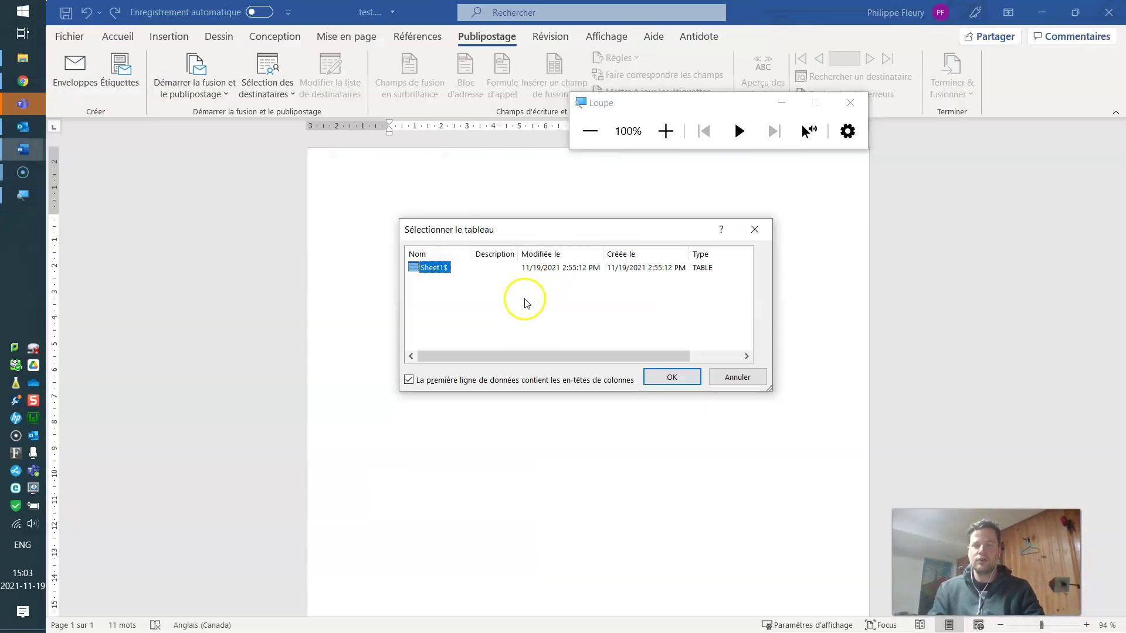
click(656, 382)
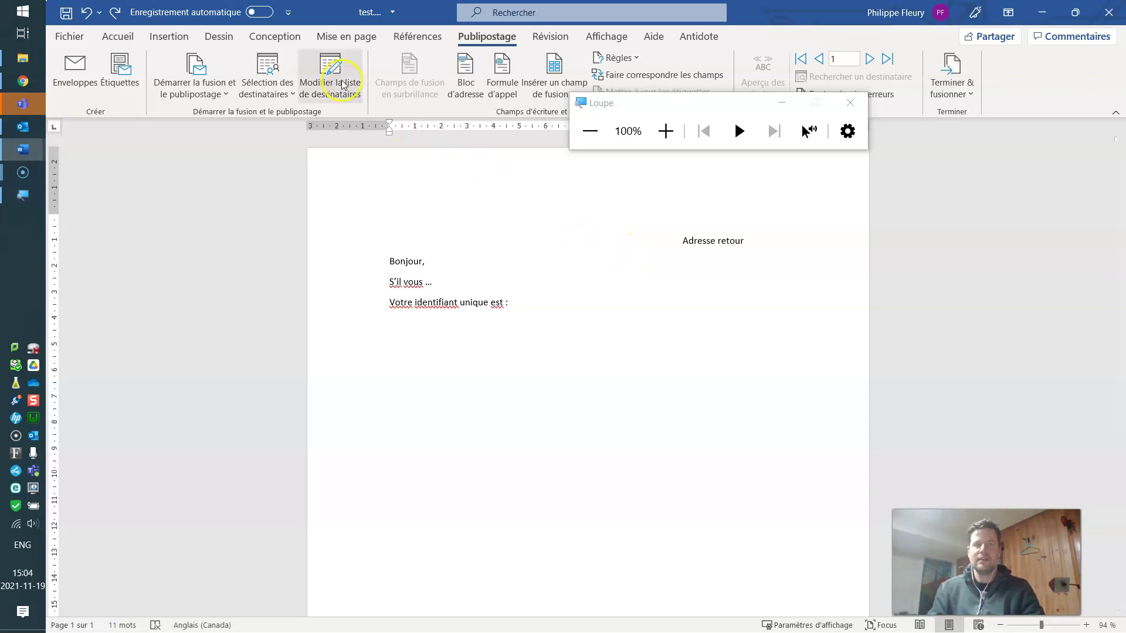
Move the Loupe window off the mail merge commands, start inserting an address block and magnify the view to 200%.
drag(617, 103, 789, 152)
click(452, 133)
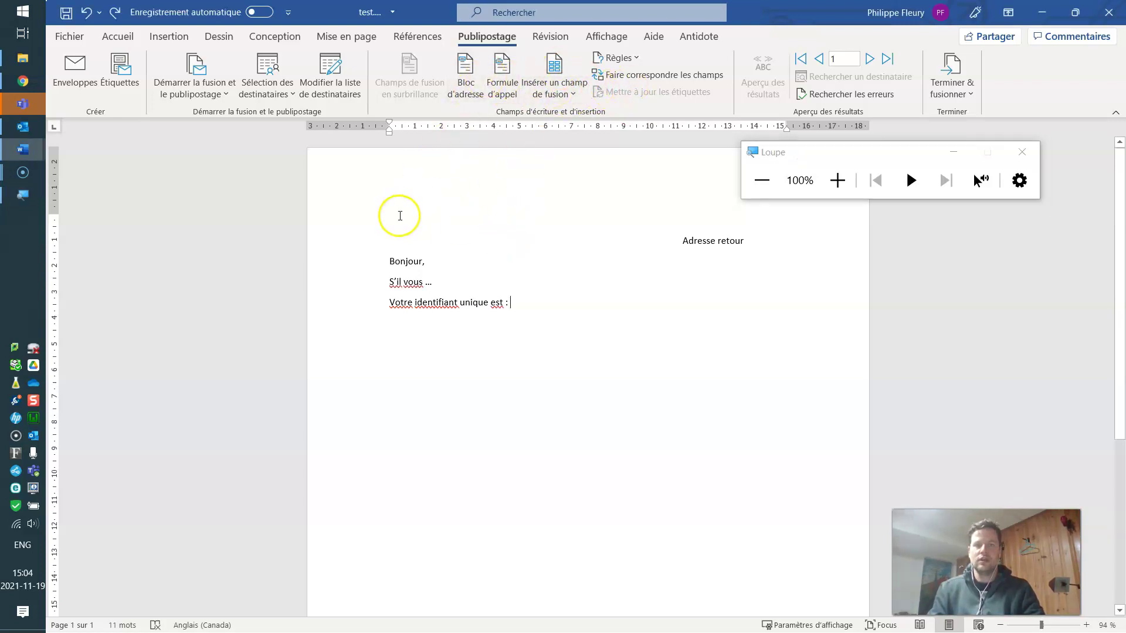
click(467, 78)
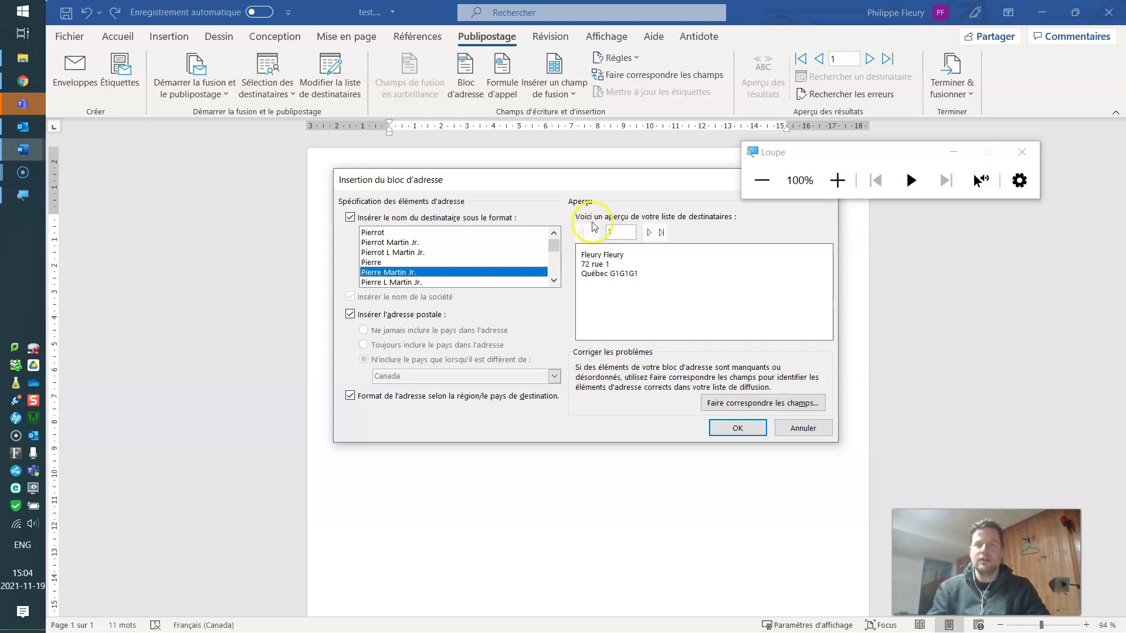
click(837, 181)
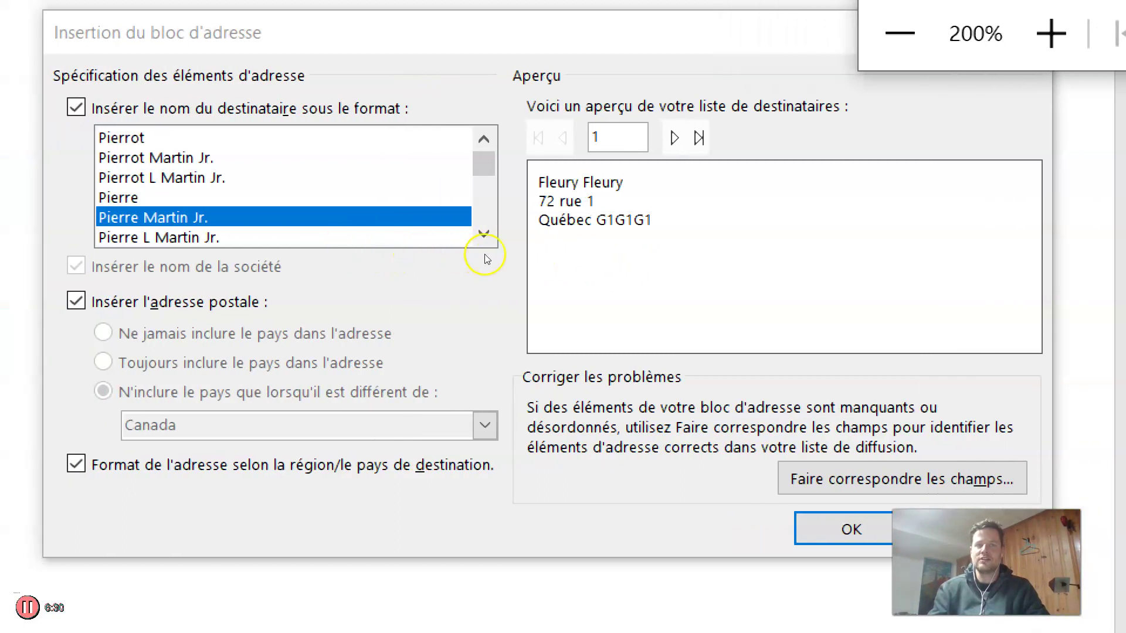
Compare the recipient-name formats in the address block preview, from the short first-name forms to the couple forms.
click(394, 264)
click(394, 251)
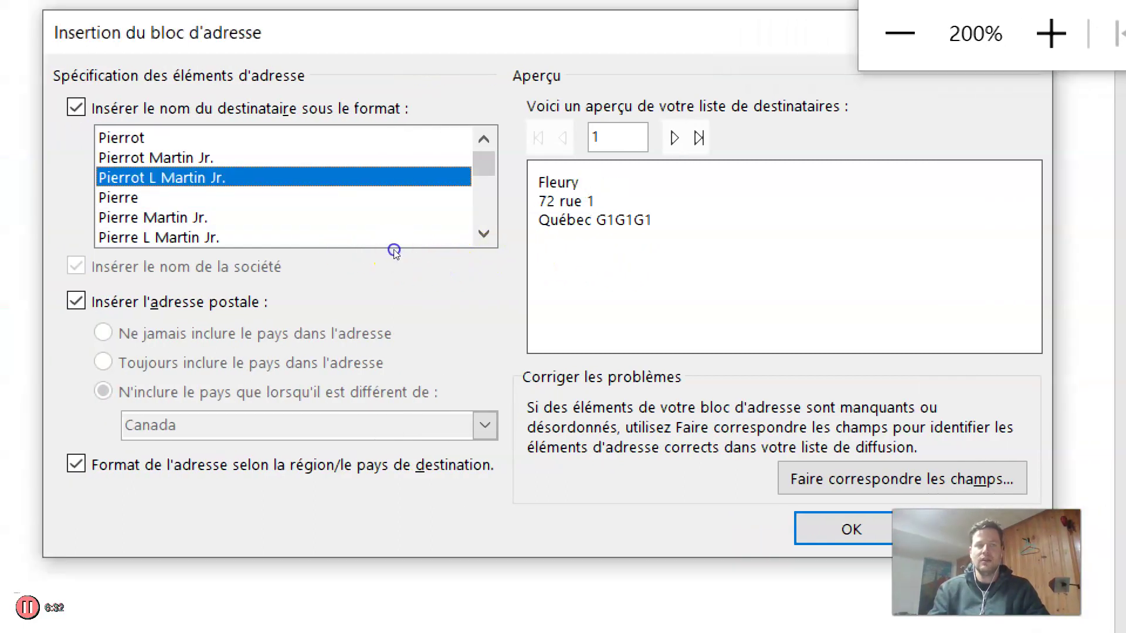
click(401, 242)
click(395, 276)
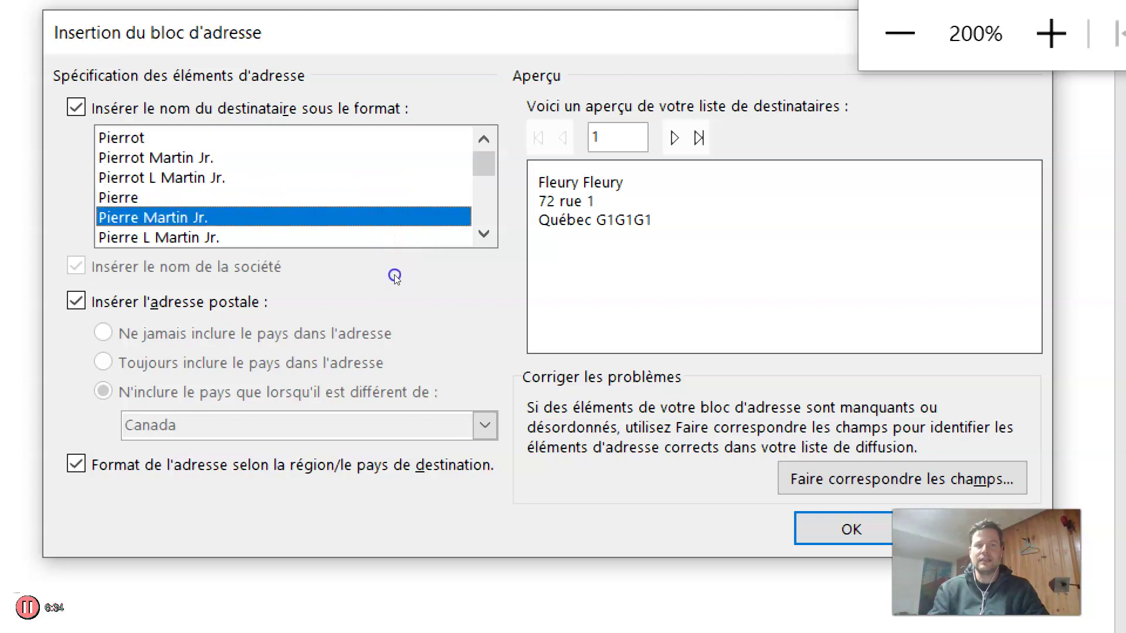
click(395, 281)
scroll(411, 258, down, 1)
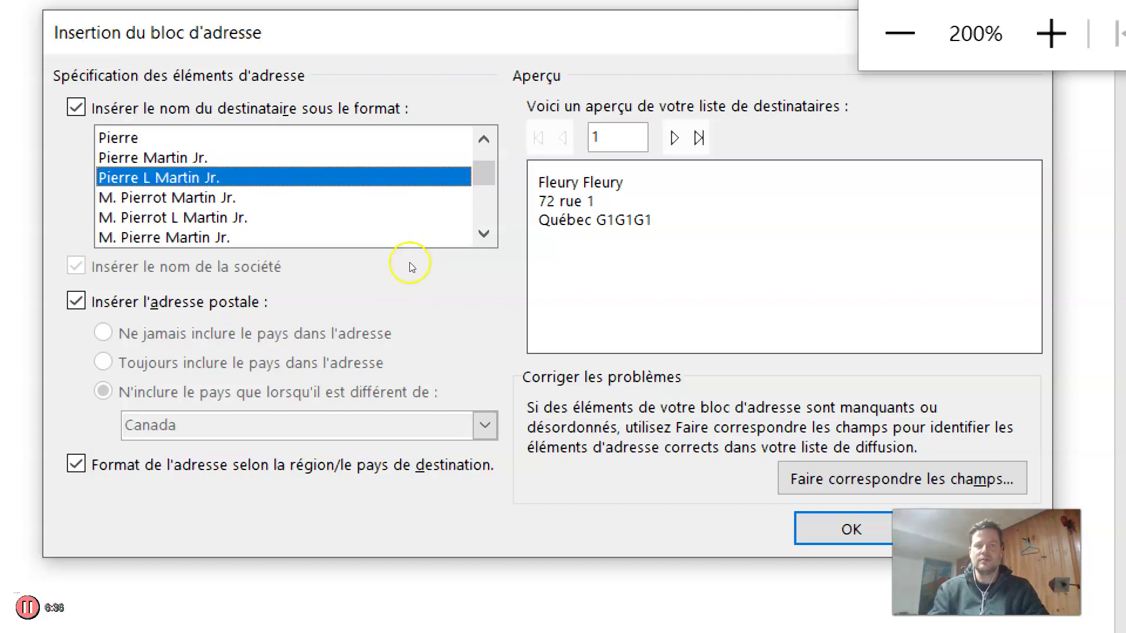
click(409, 265)
click(406, 264)
scroll(410, 269, down, 2)
click(415, 276)
scroll(420, 268, down, 1)
click(427, 262)
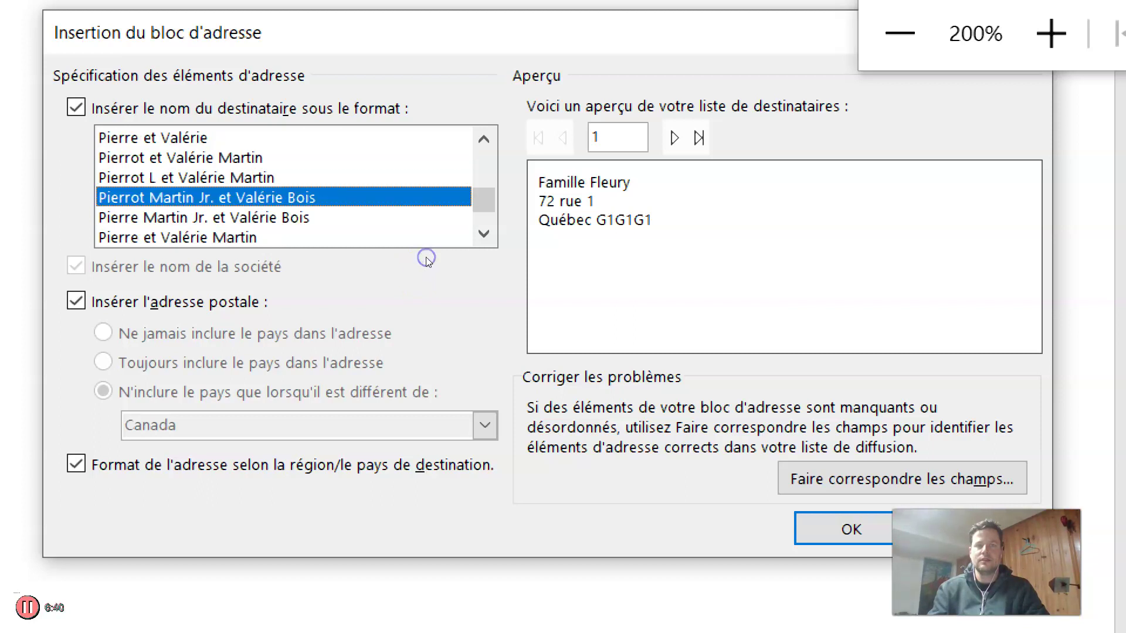
scroll(427, 262, down, 1)
click(425, 257)
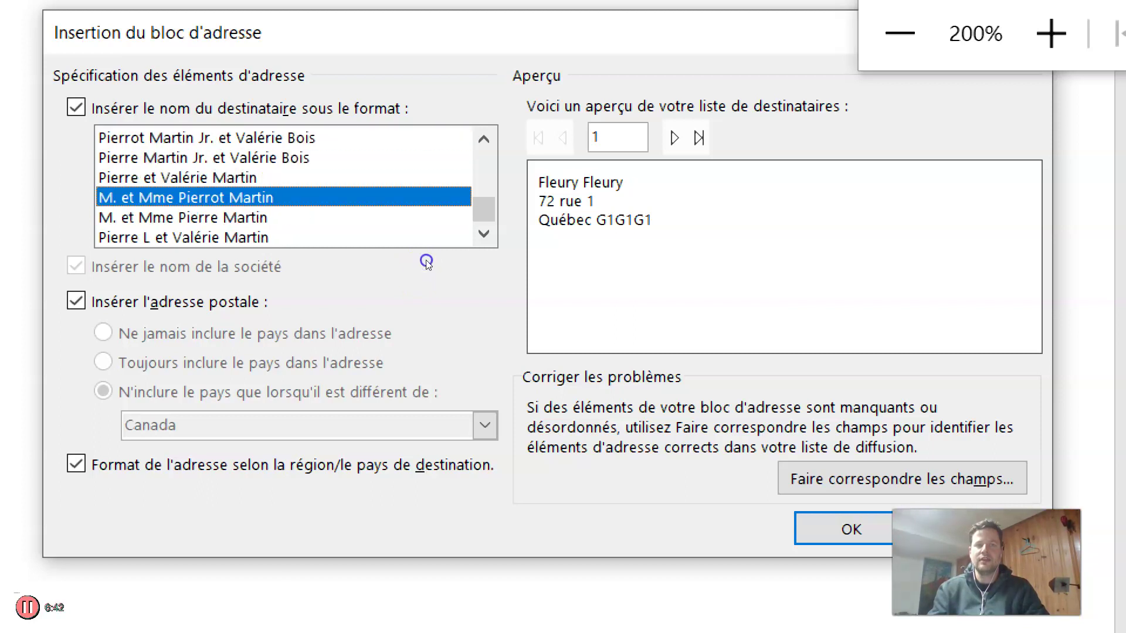
click(407, 283)
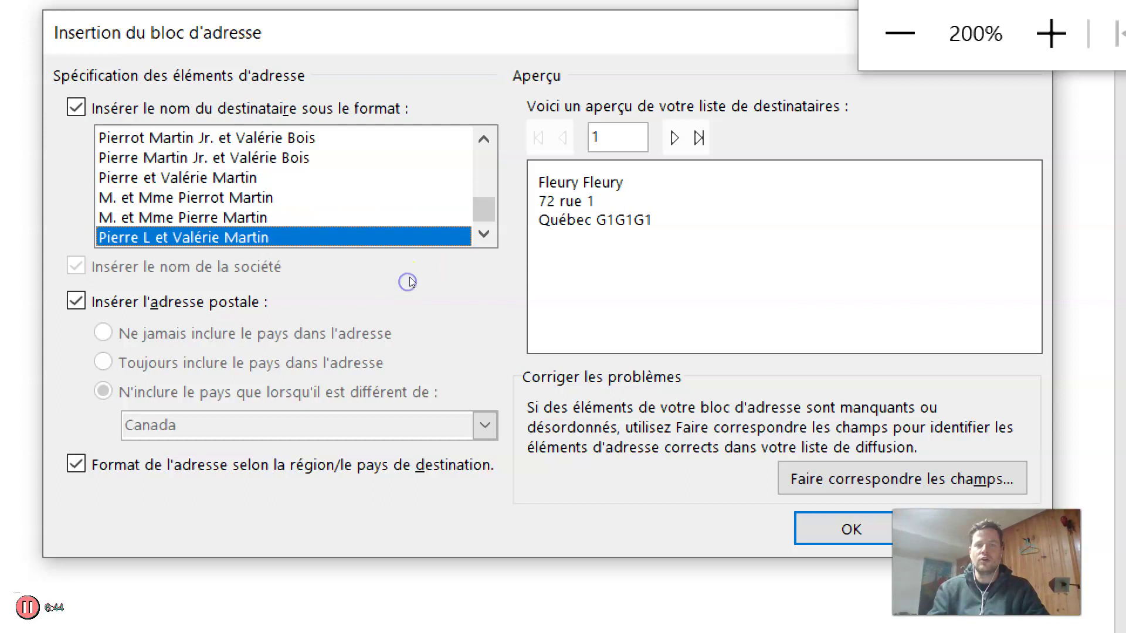
Set the address block's recipient-name format to "Pierre Martin Jr.".
scroll(417, 255, up, 3)
scroll(407, 250, up, 4)
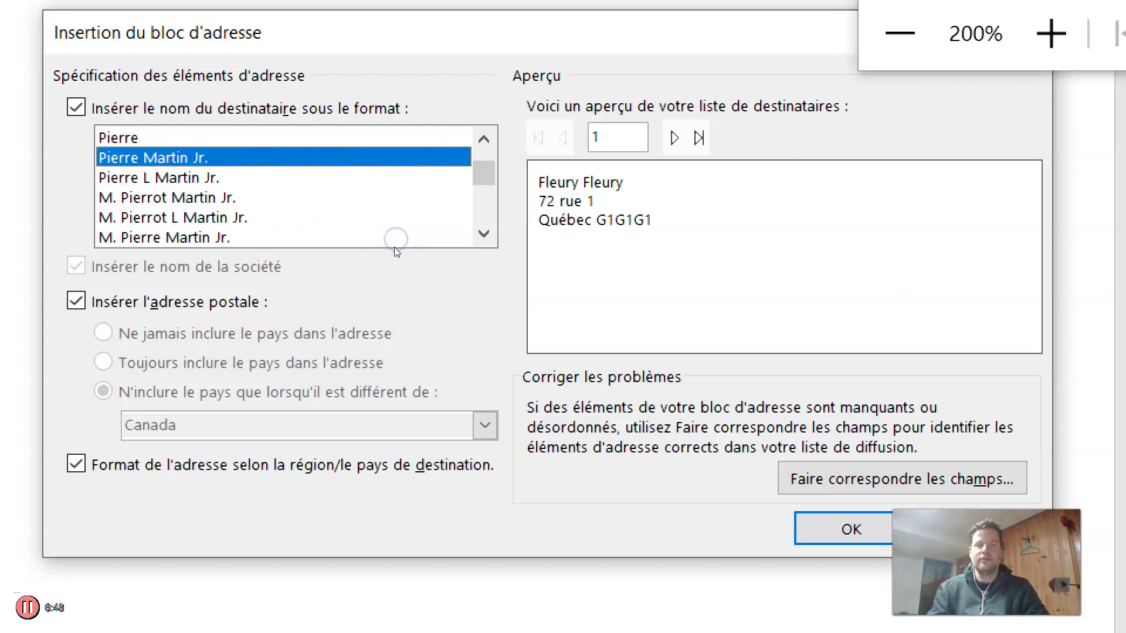
key(Up)
key(Down)
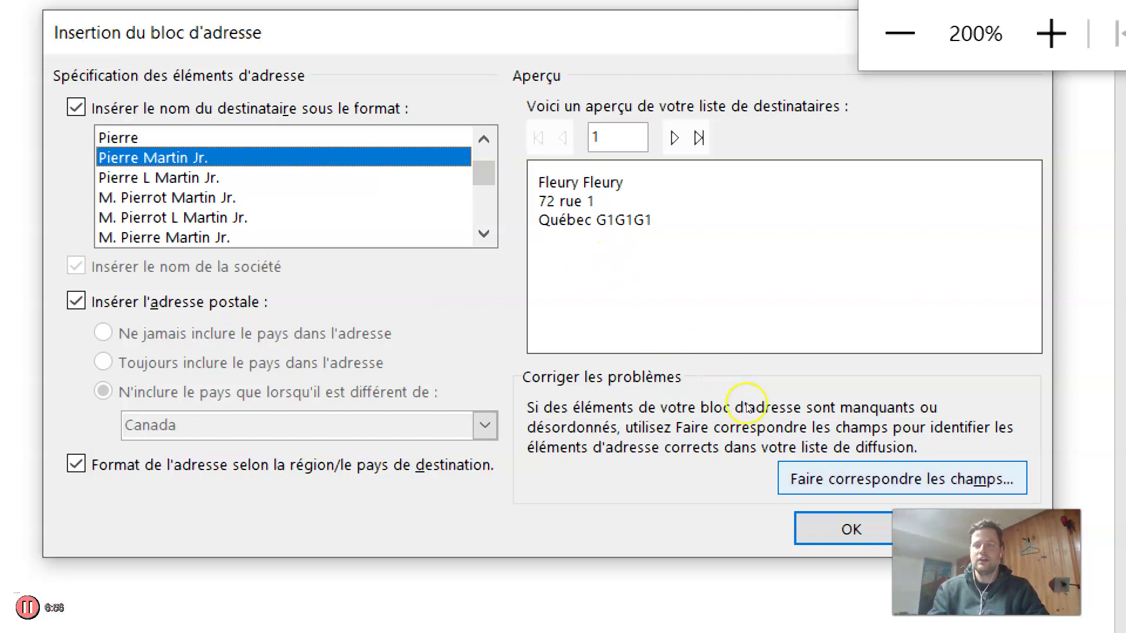
Match the address block's Prénom component to the prénom column of the recipient list and accept the field matching.
key(alt+m)
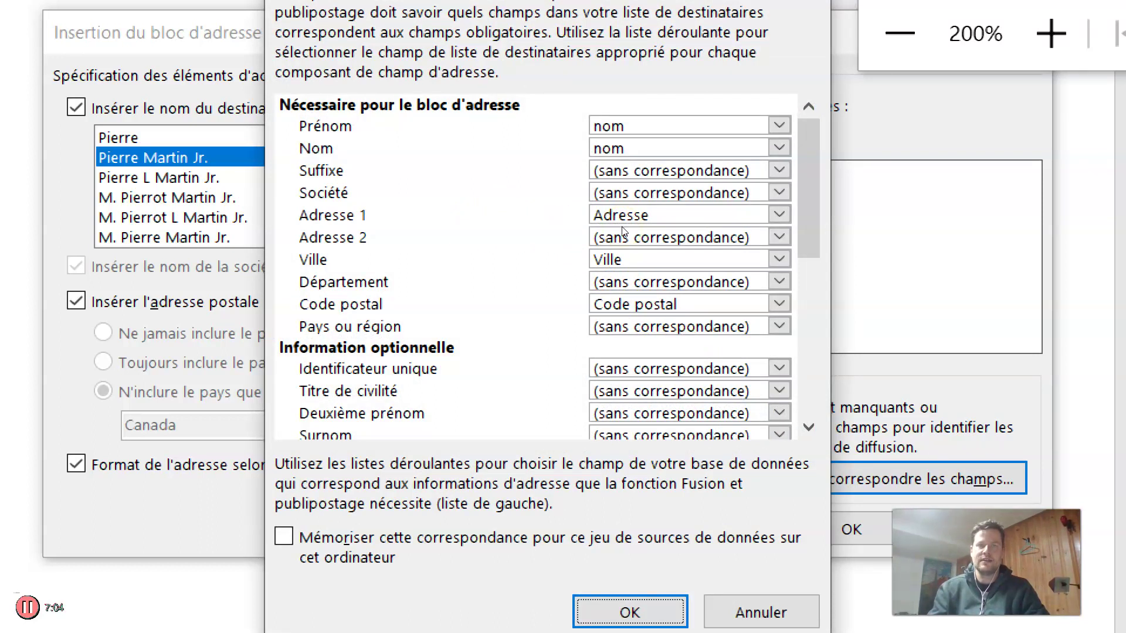
key(Tab)
key(Tab)
key(alt+Down)
key(Down)
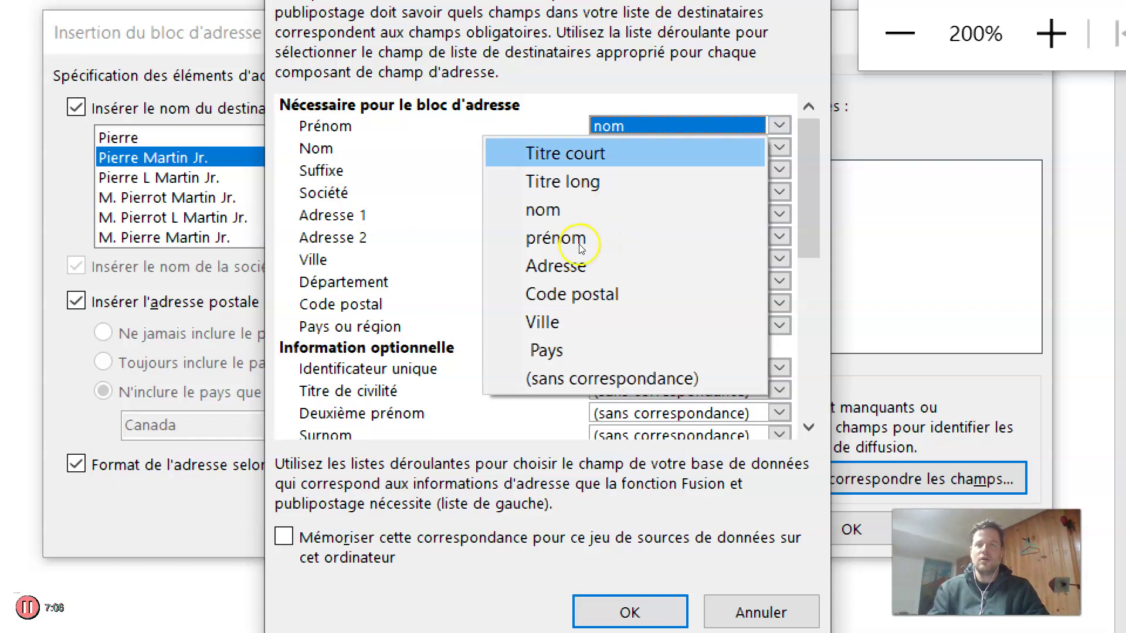
key(Down)
key(Down)
key(Down)
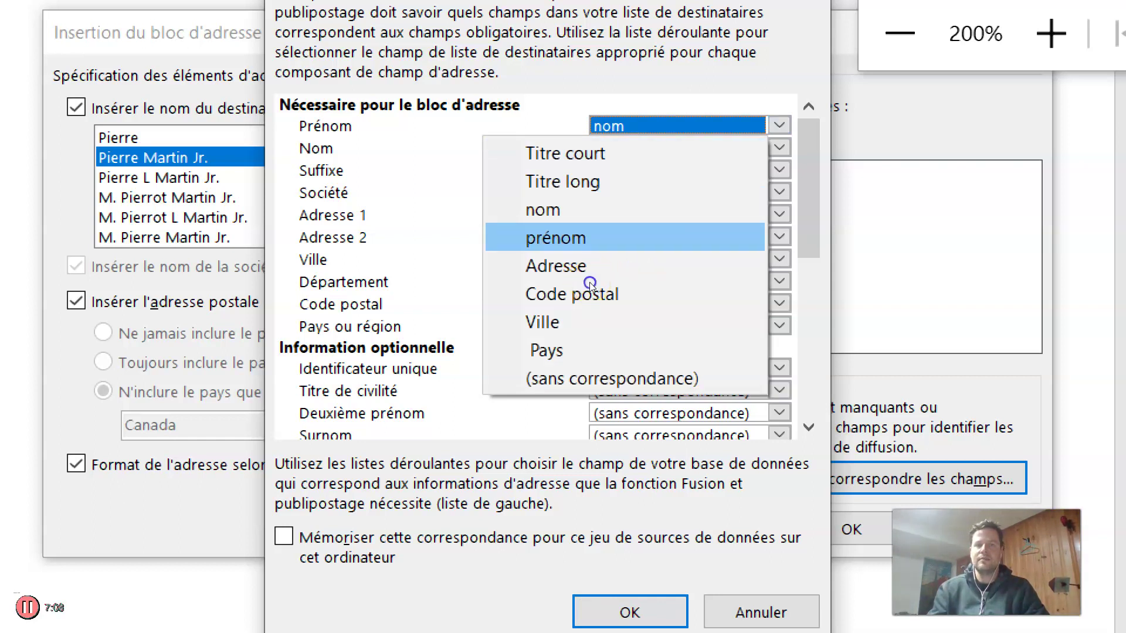
key(Return)
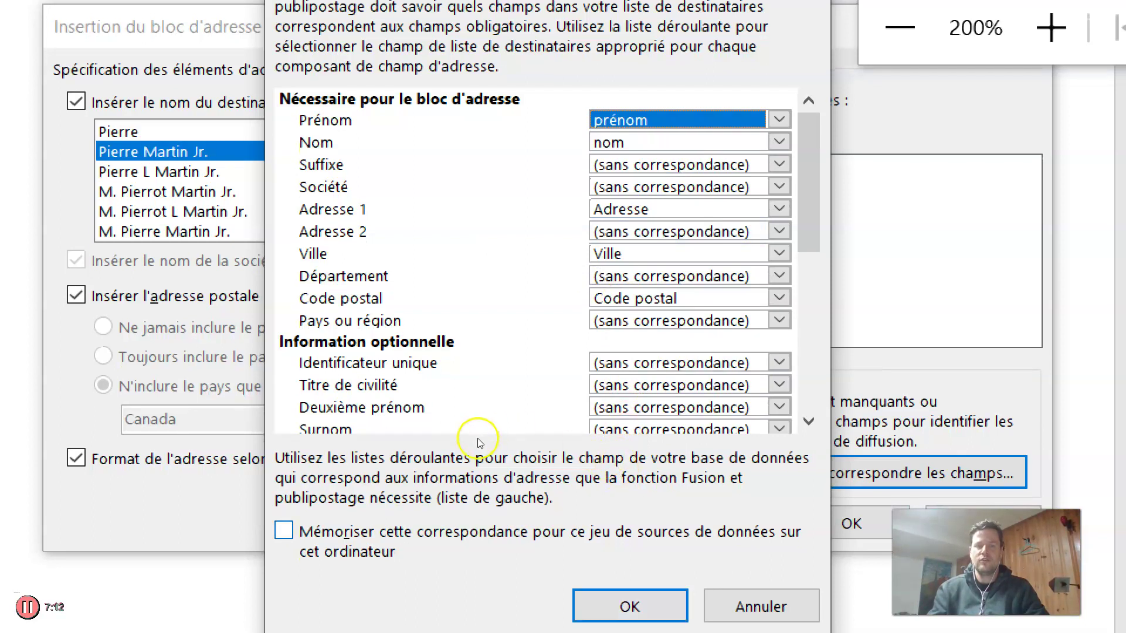
key(Return)
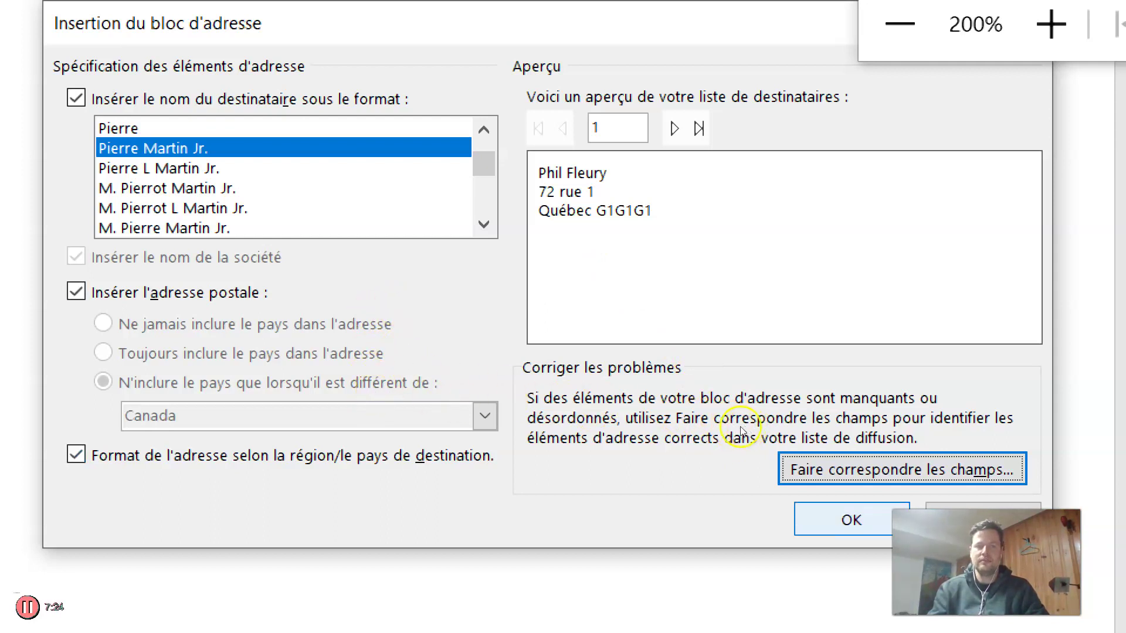
Insert the address block above the return address, preview the merged result and switch back to the field codes.
key(Return)
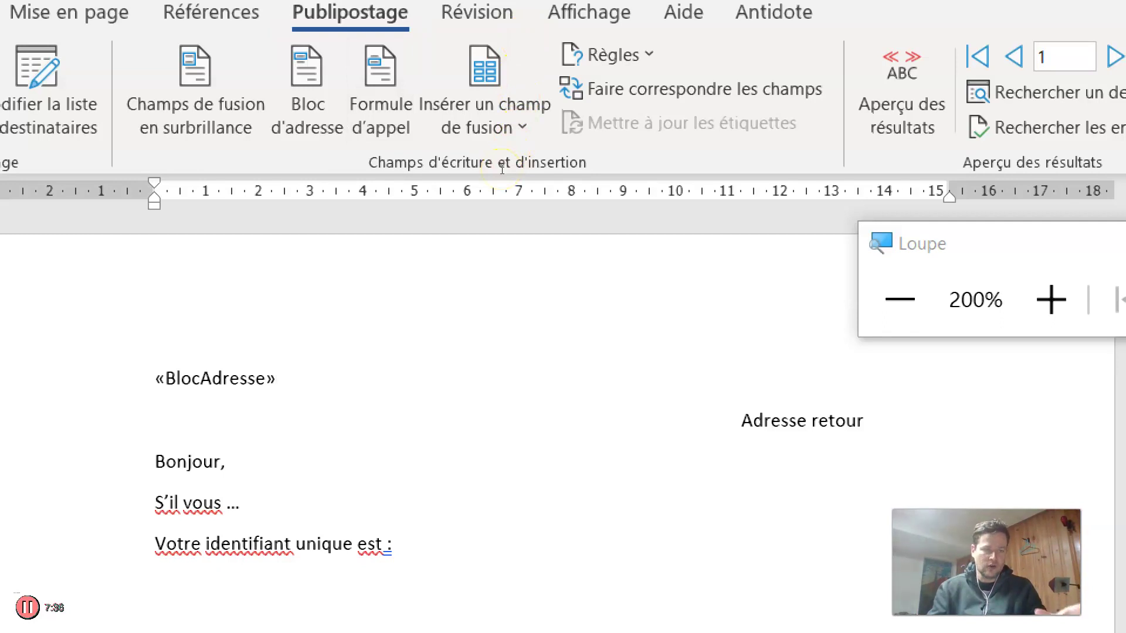
click(764, 80)
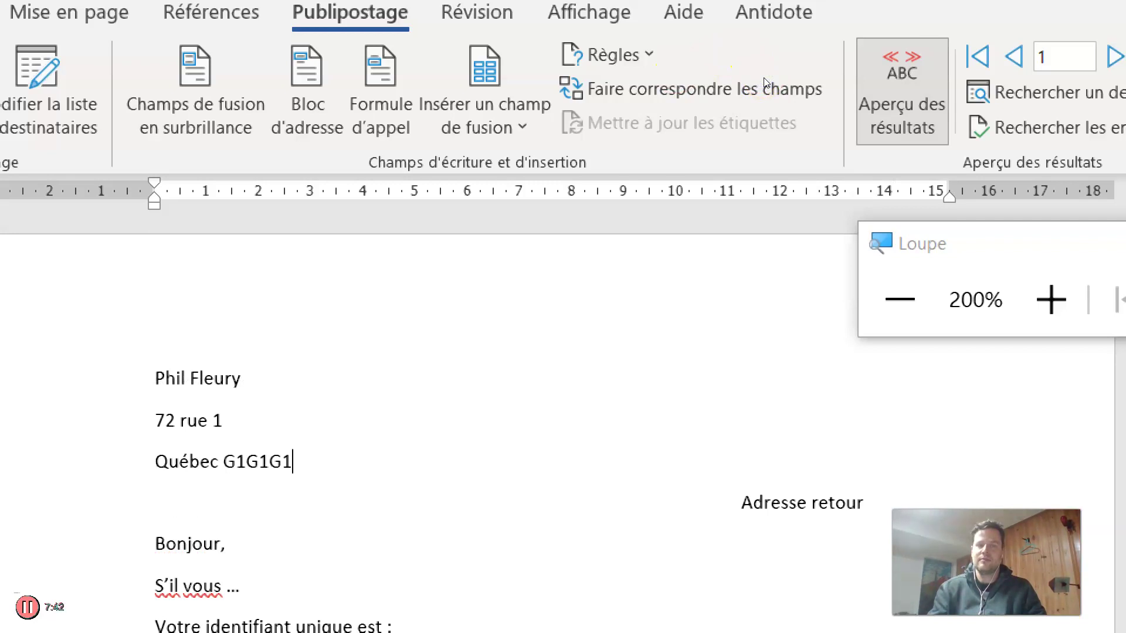
click(764, 79)
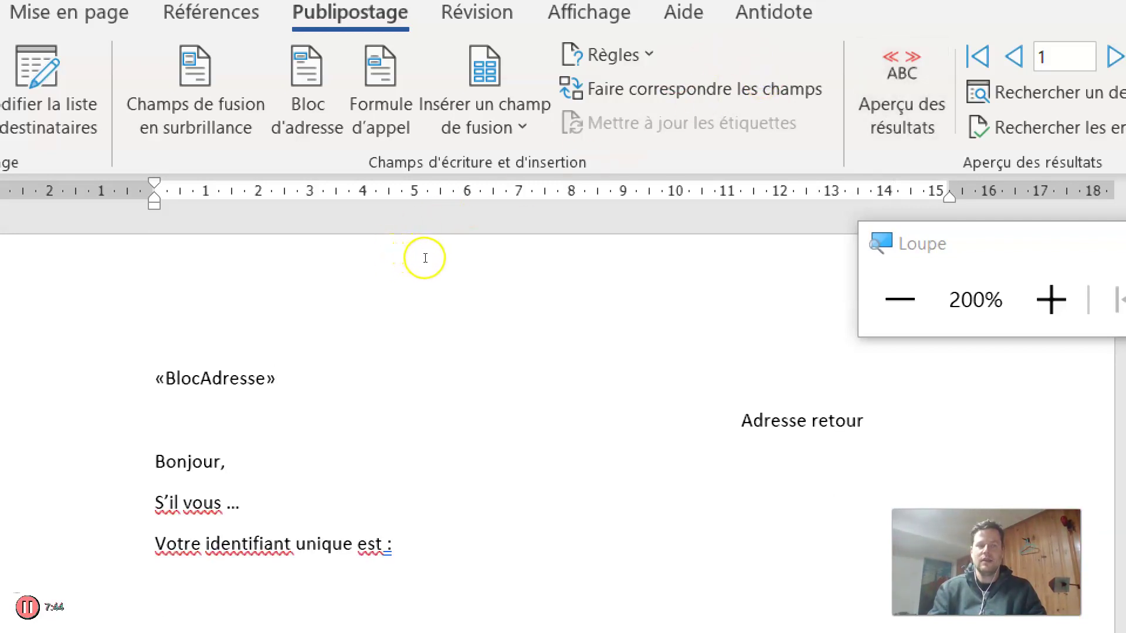
Insert a space and the Titre_court merge field after "Bonjour" and before the comma in the greeting line.
key(Down)
key(Down)
key(Down)
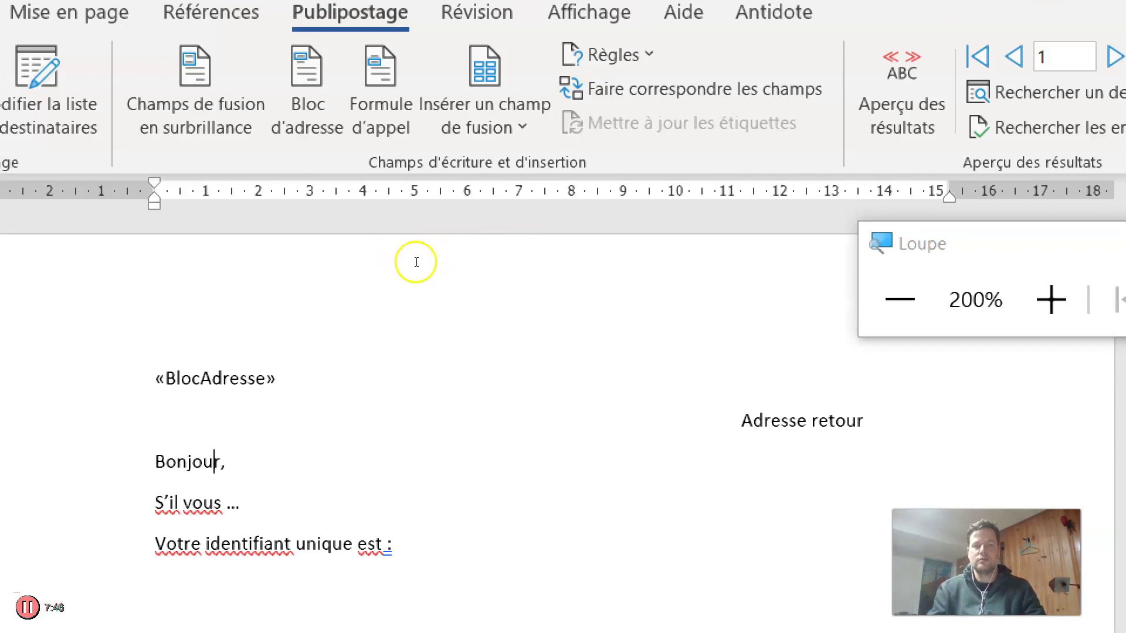
key(Right)
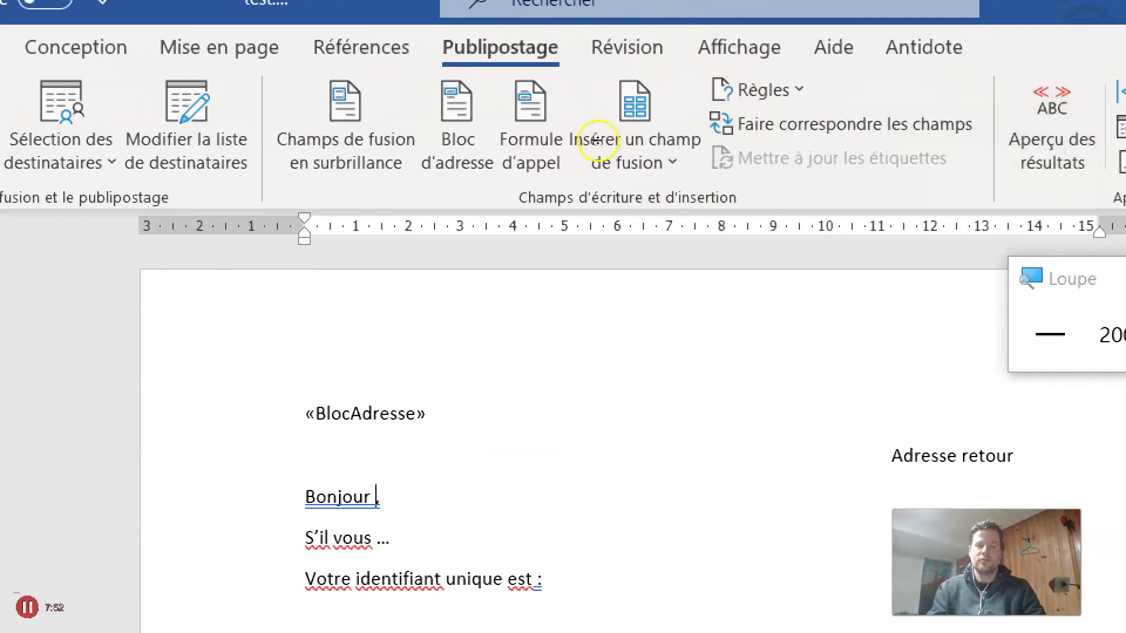
click(565, 97)
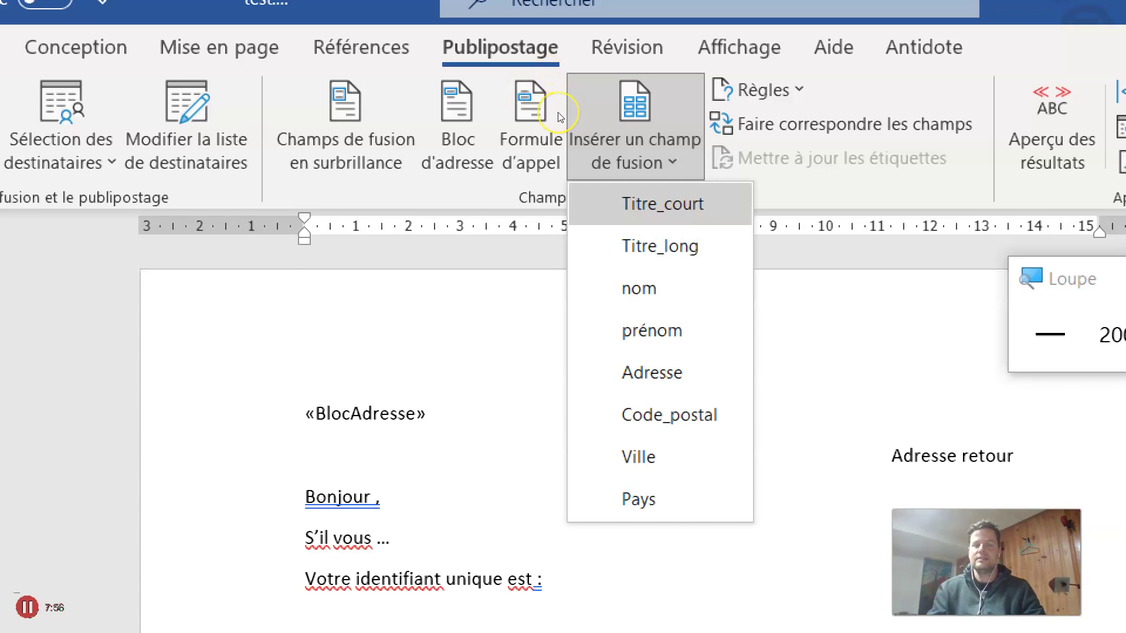
key(Return)
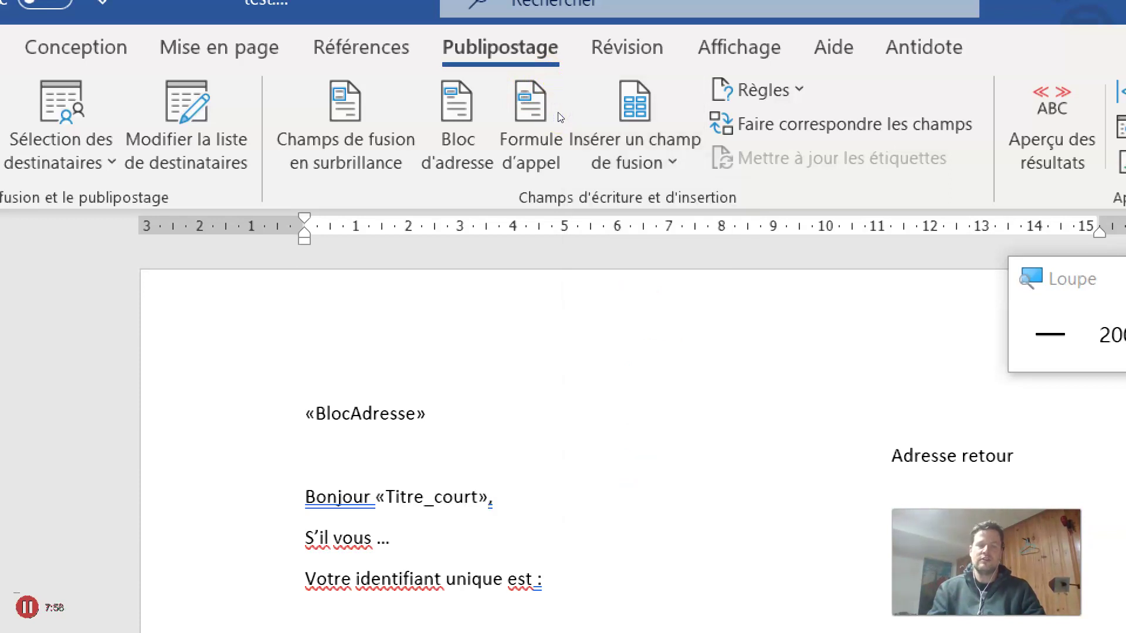
Add a space and the nom merge field after Titre_court in the greeting, and preview the merged results.
click(564, 97)
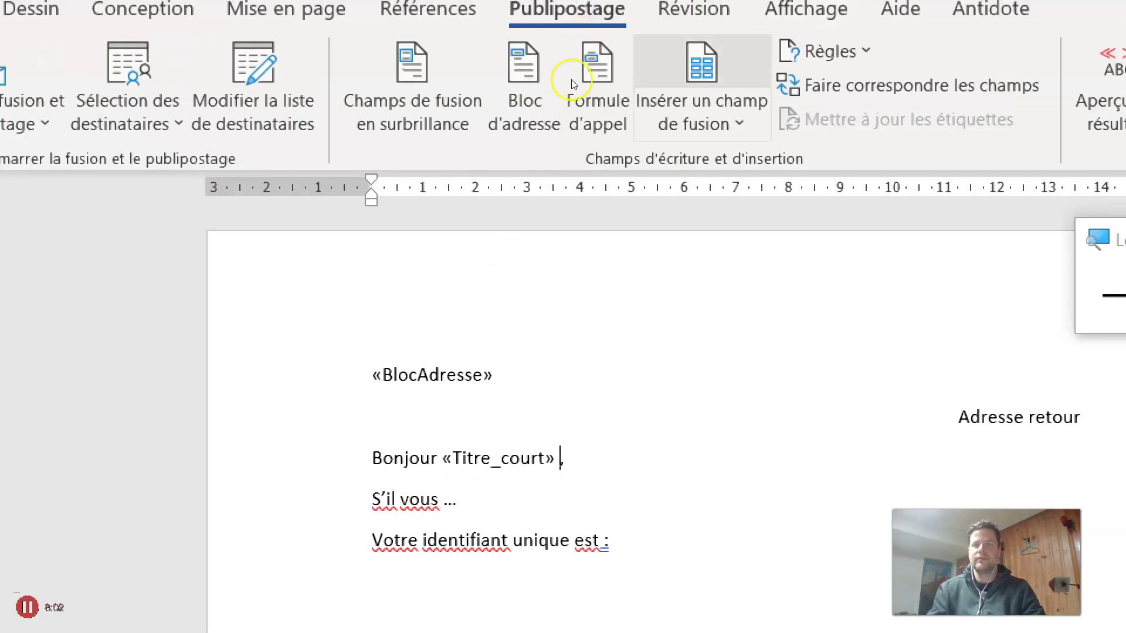
click(568, 96)
key(Down)
key(Down)
key(Return)
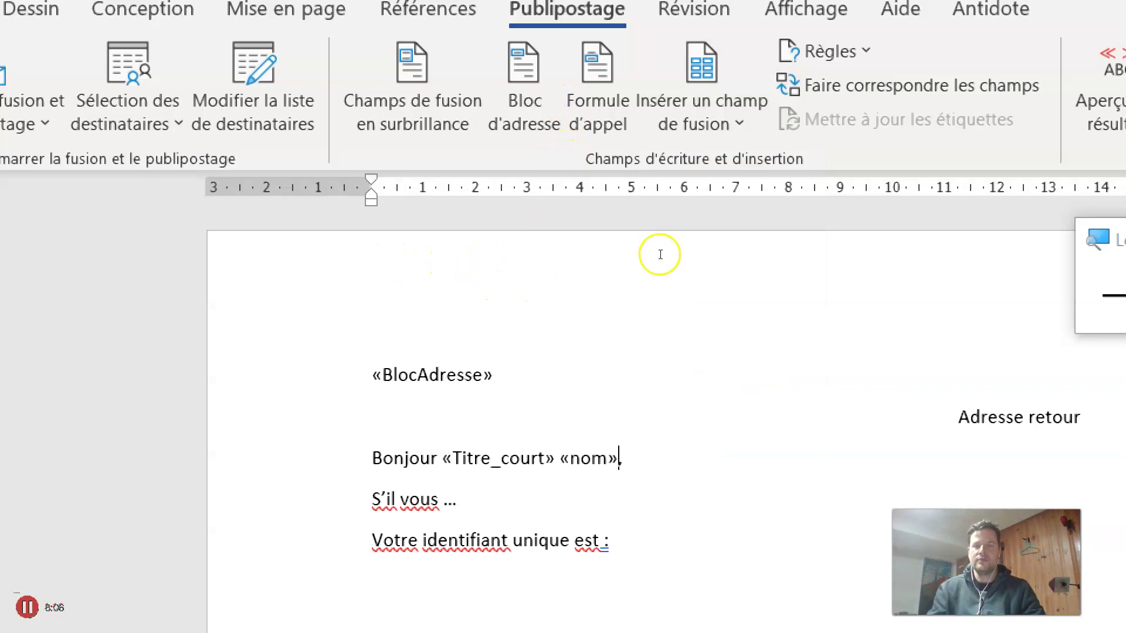
click(1092, 88)
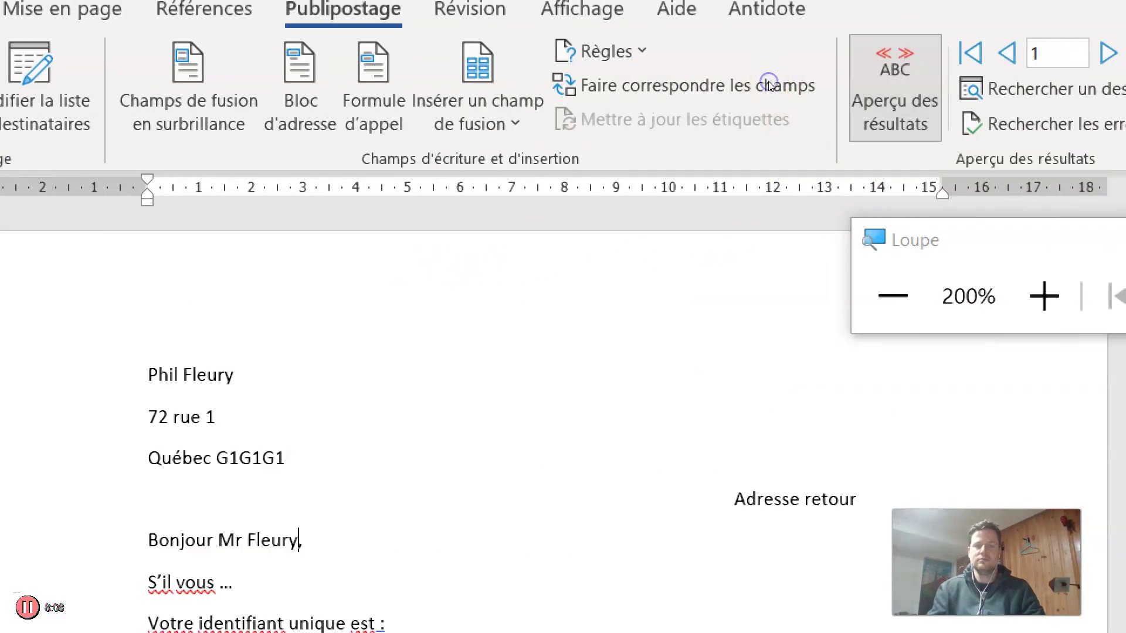